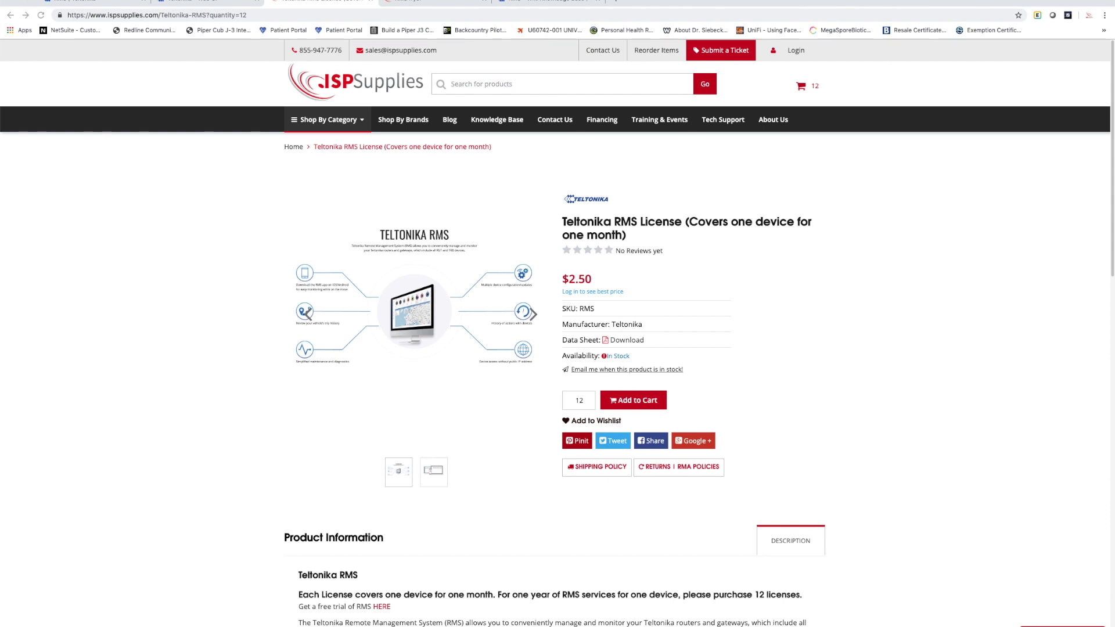
# Step: Read through the RMS license Product Information, then move to the RMS flyer PDF
pyautogui.click(452, 83)
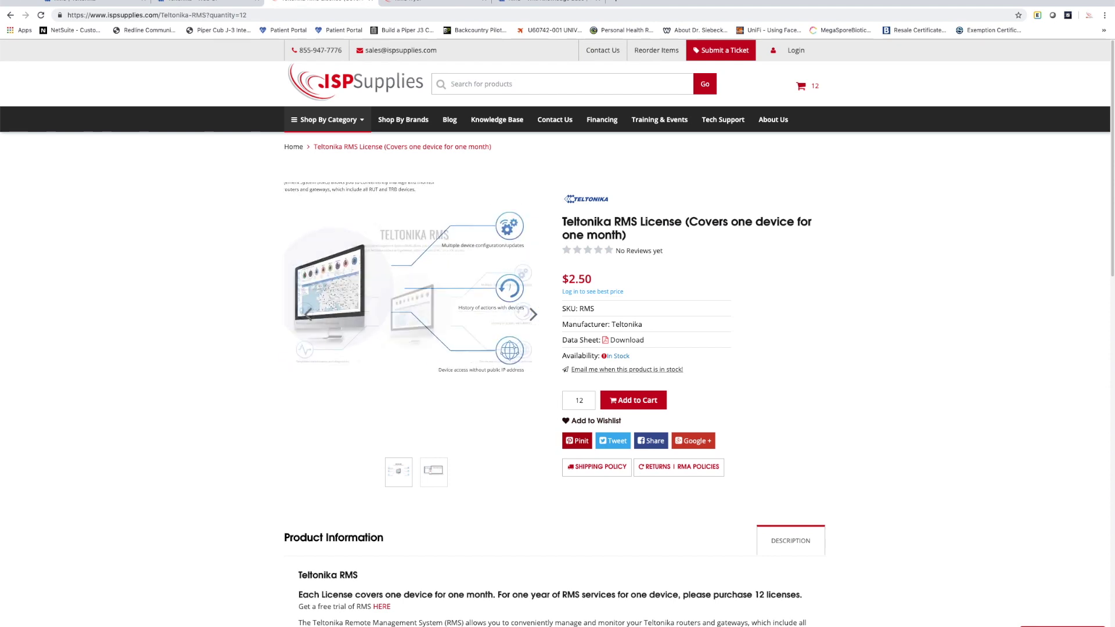
pyautogui.scroll(-5, 556, 342)
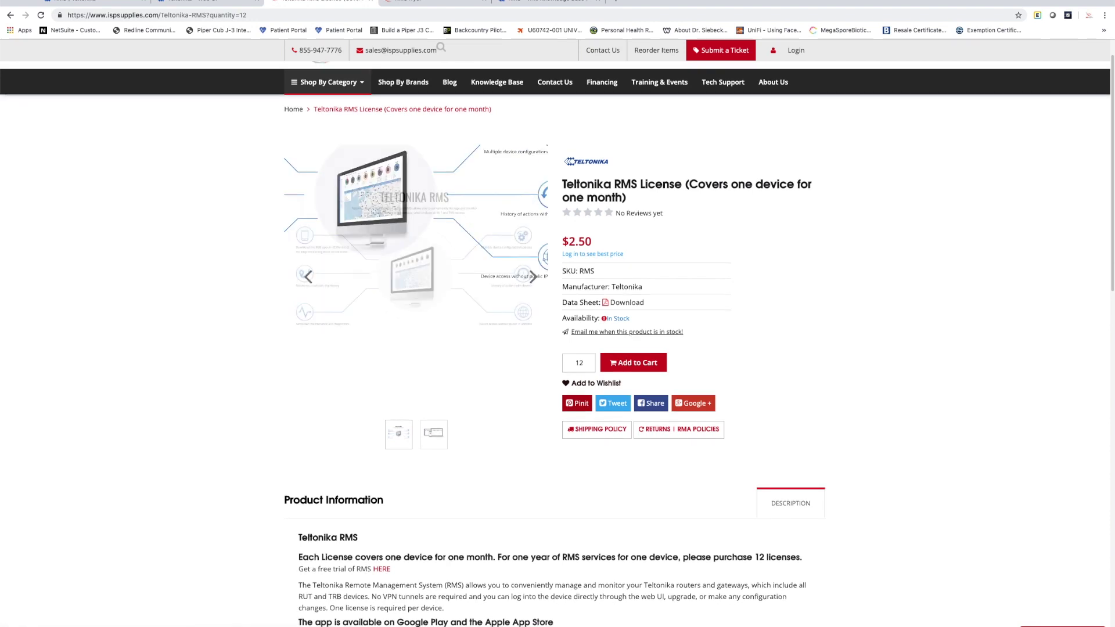
pyautogui.scroll(-2, 556, 343)
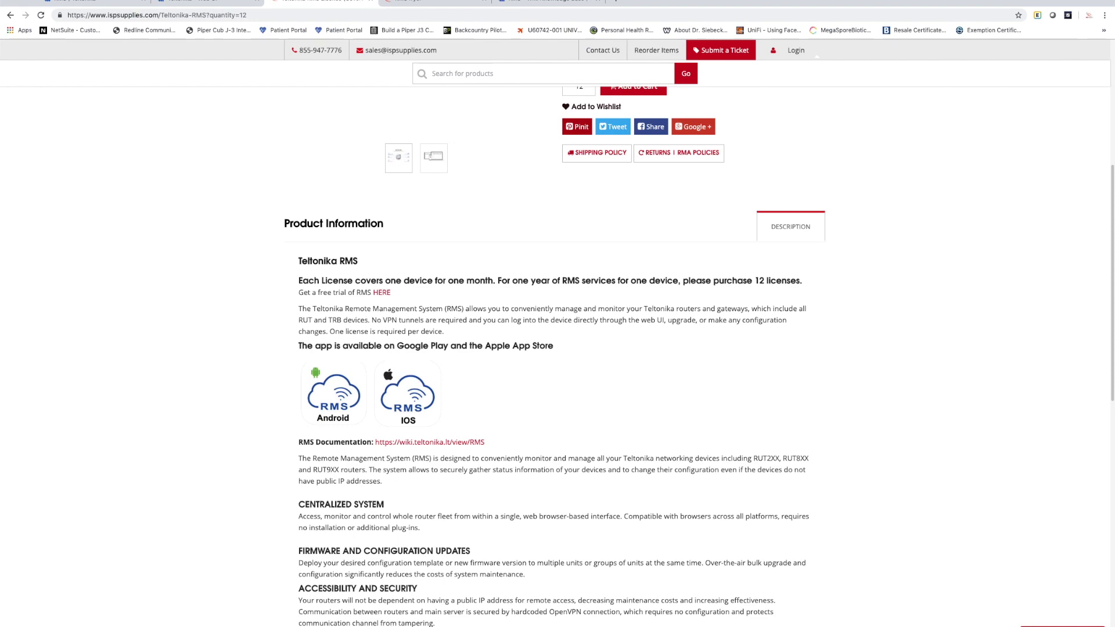
pyautogui.scroll(-5, 556, 343)
pyautogui.scroll(7, 556, 343)
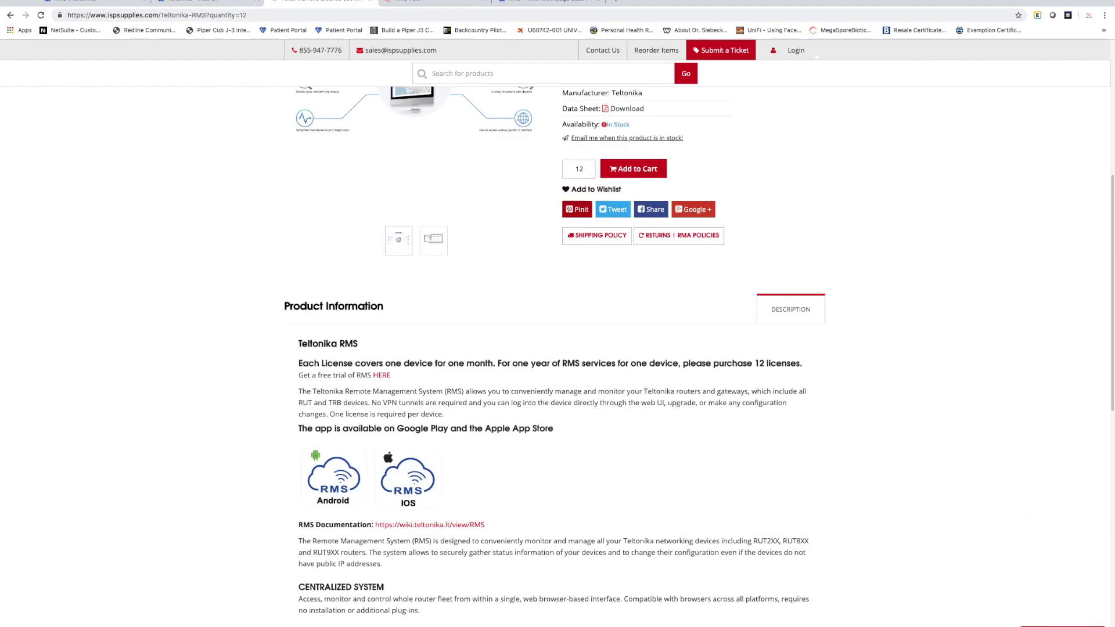
pyautogui.scroll(4, 556, 342)
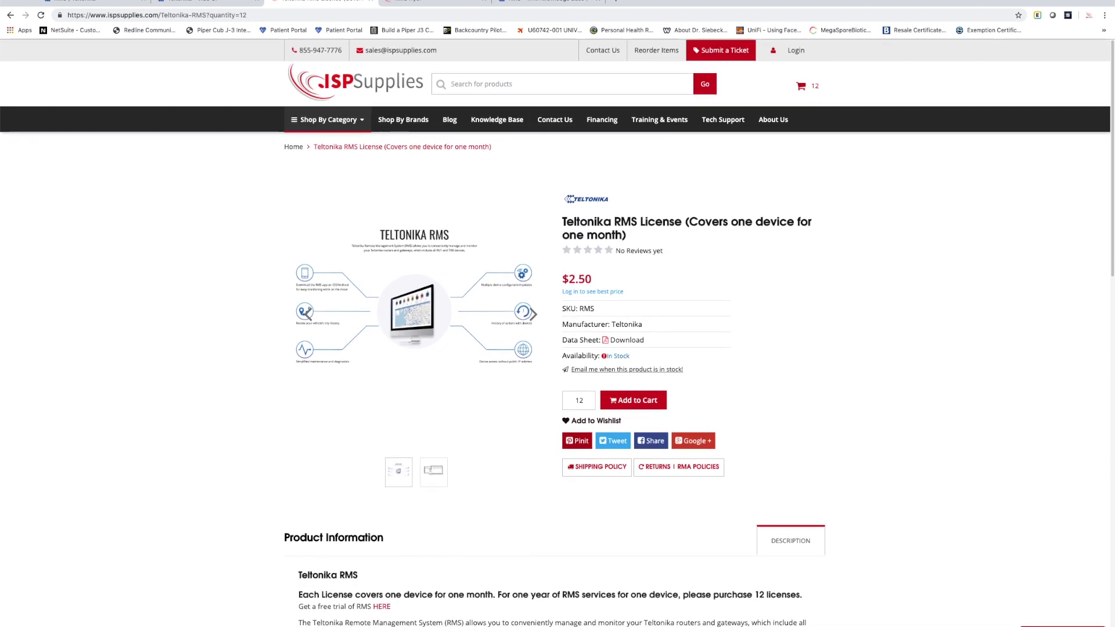
pyautogui.hotkey('ctrl', 'Tab')
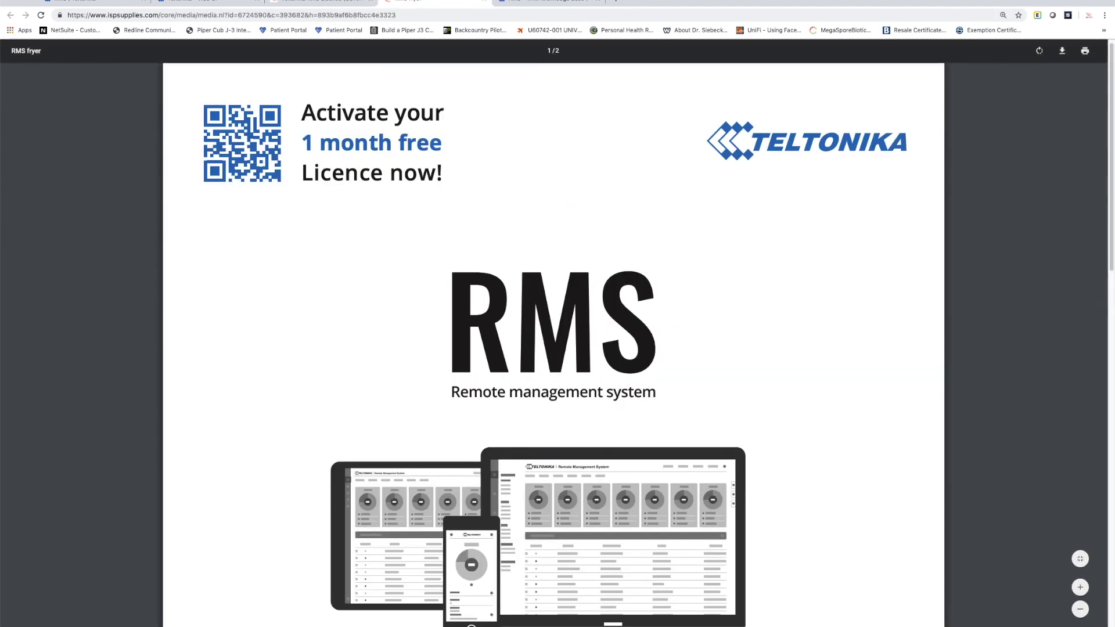
pyautogui.scroll(-5, 496, 288)
pyautogui.scroll(-12, 500, 288)
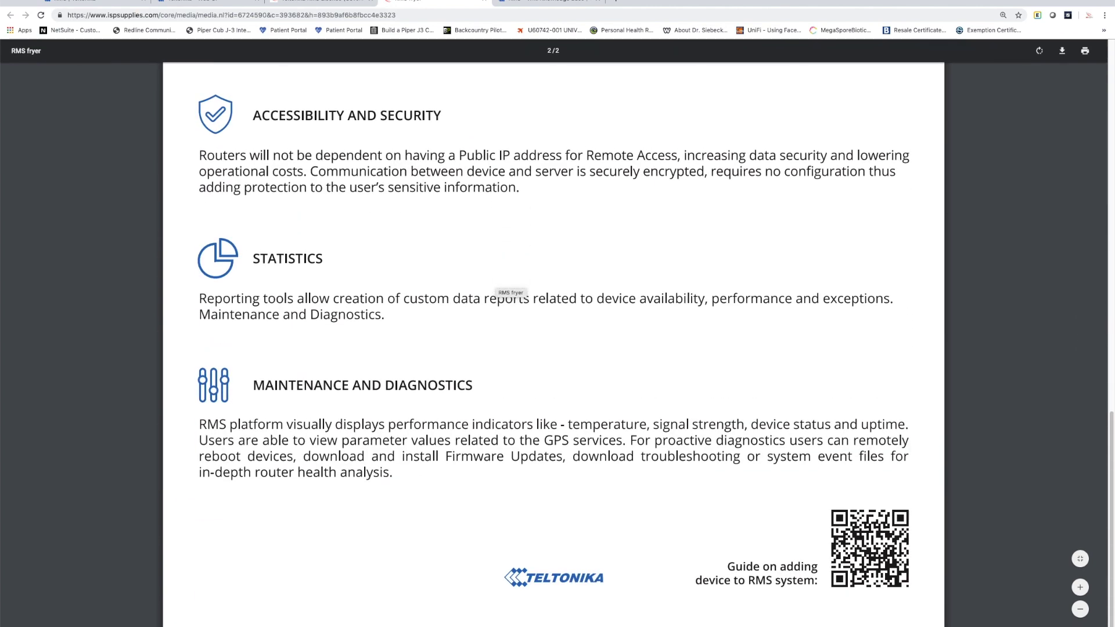
pyautogui.scroll(15, 500, 287)
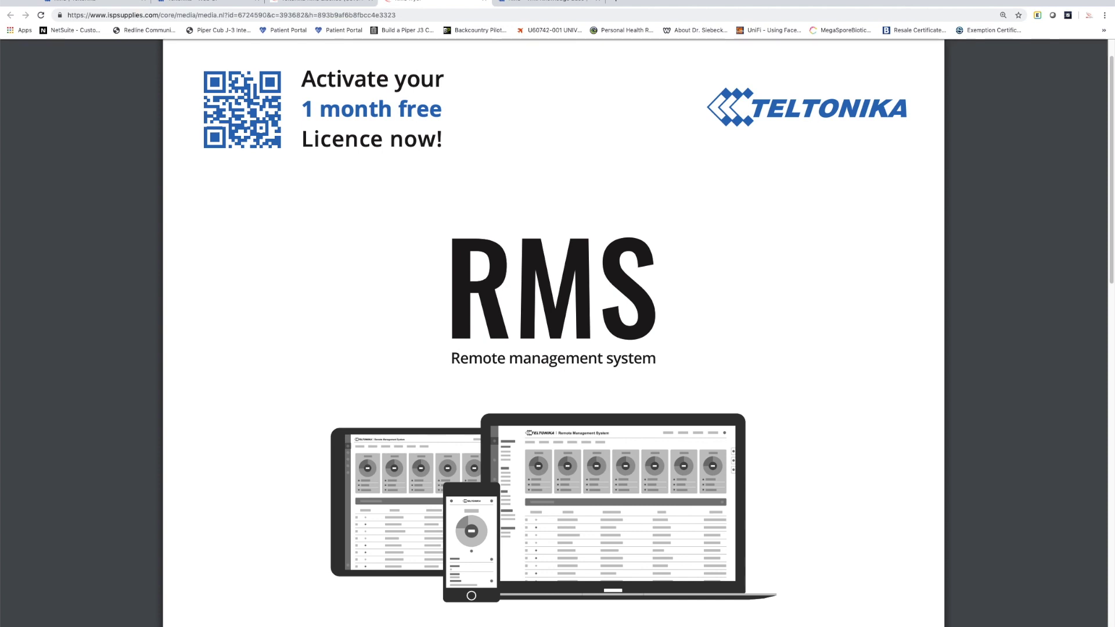
pyautogui.hotkey('ctrl', '1')
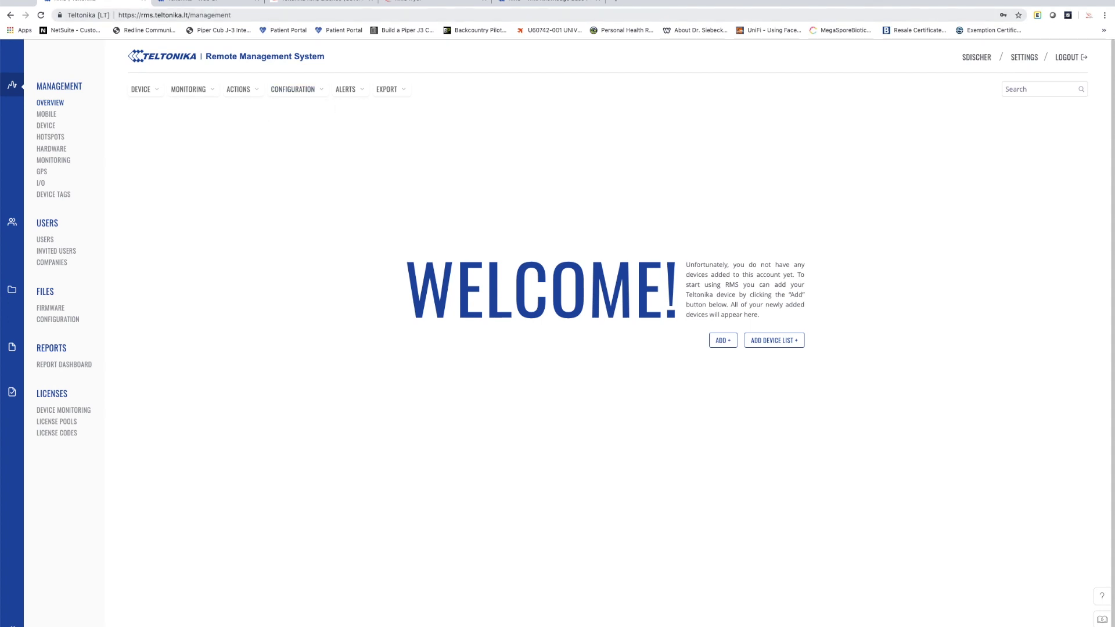
# Step: Start a new RUT device in RMS at the Name and Serial Number fields, then go to the router login page
pyautogui.click(723, 340)
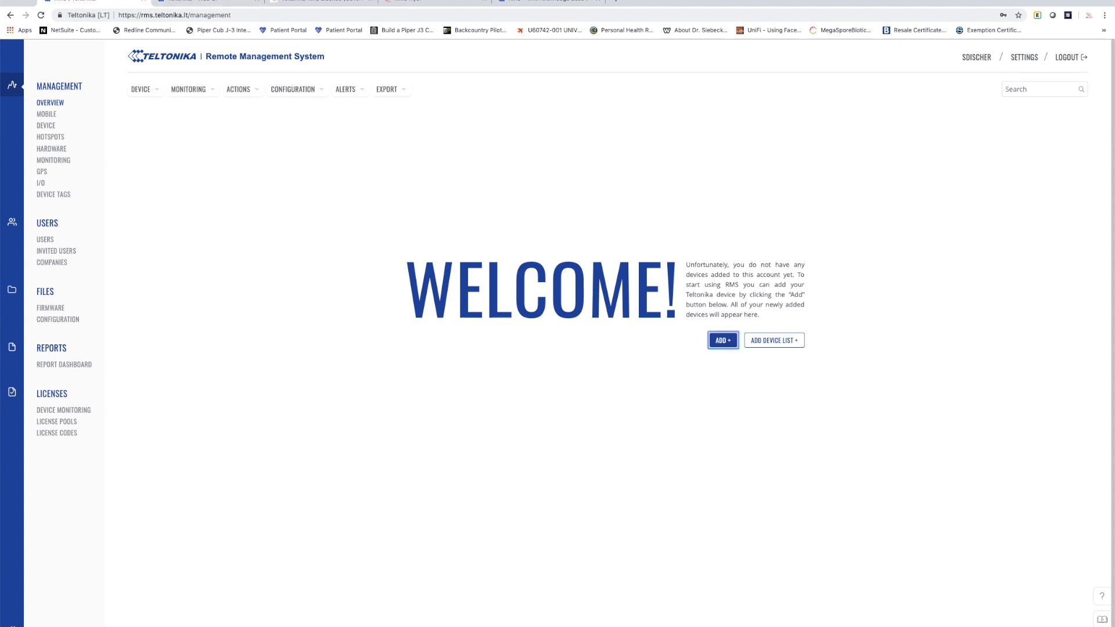
pyautogui.click(487, 407)
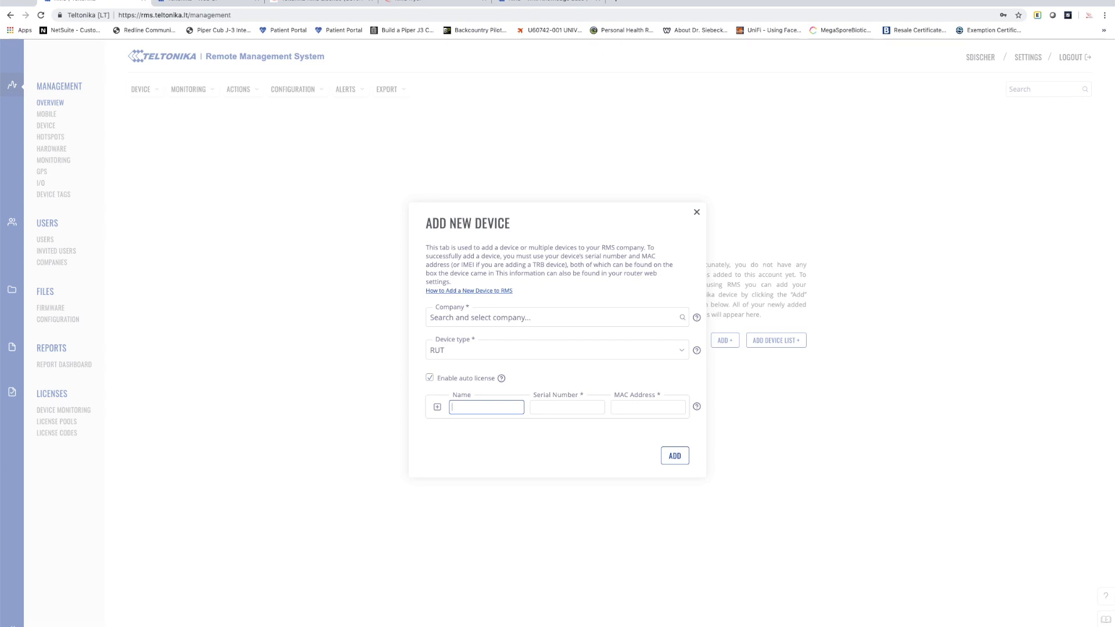
pyautogui.click(568, 407)
pyautogui.hotkey('ctrl', 'Tab')
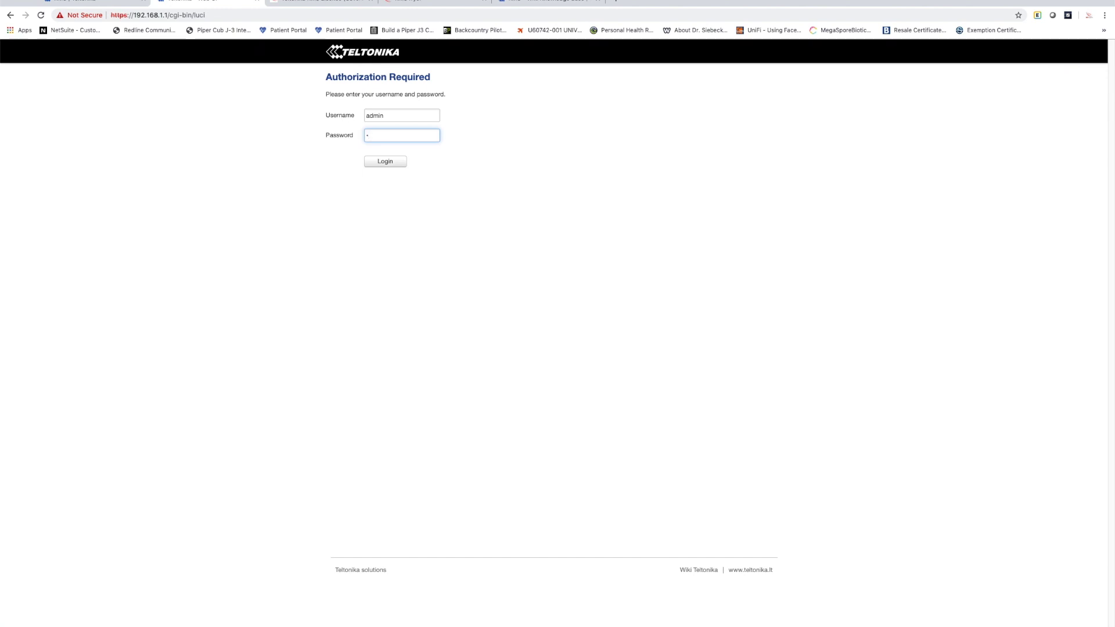
# Step: Log into the RUT240 WebUI as admin and open System > Administration settings
pyautogui.press('Return')
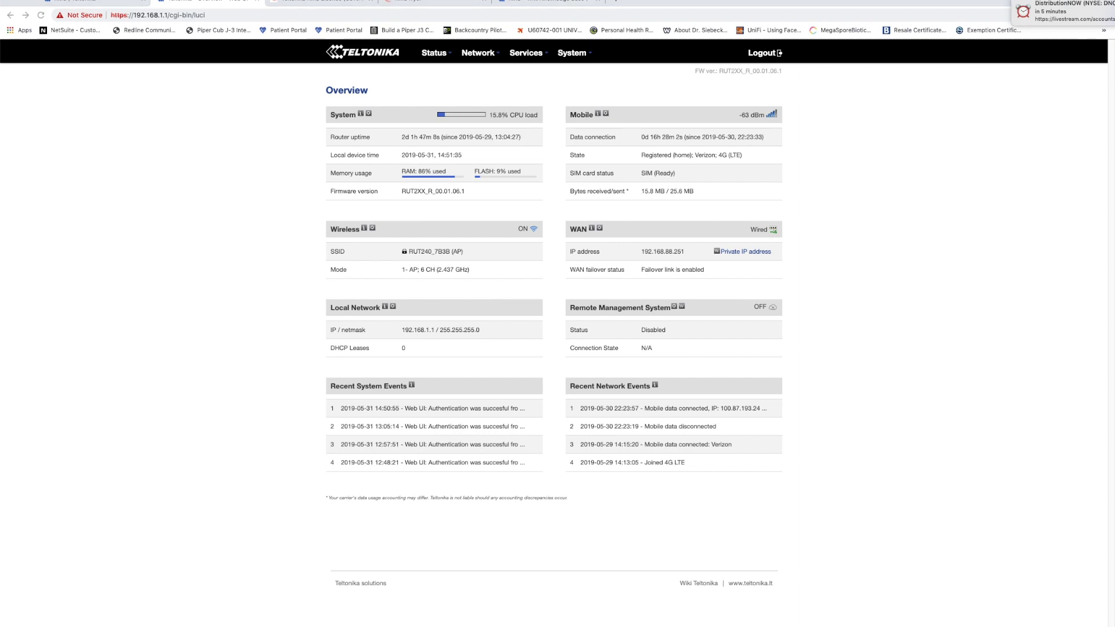
pyautogui.moveTo(572, 53)
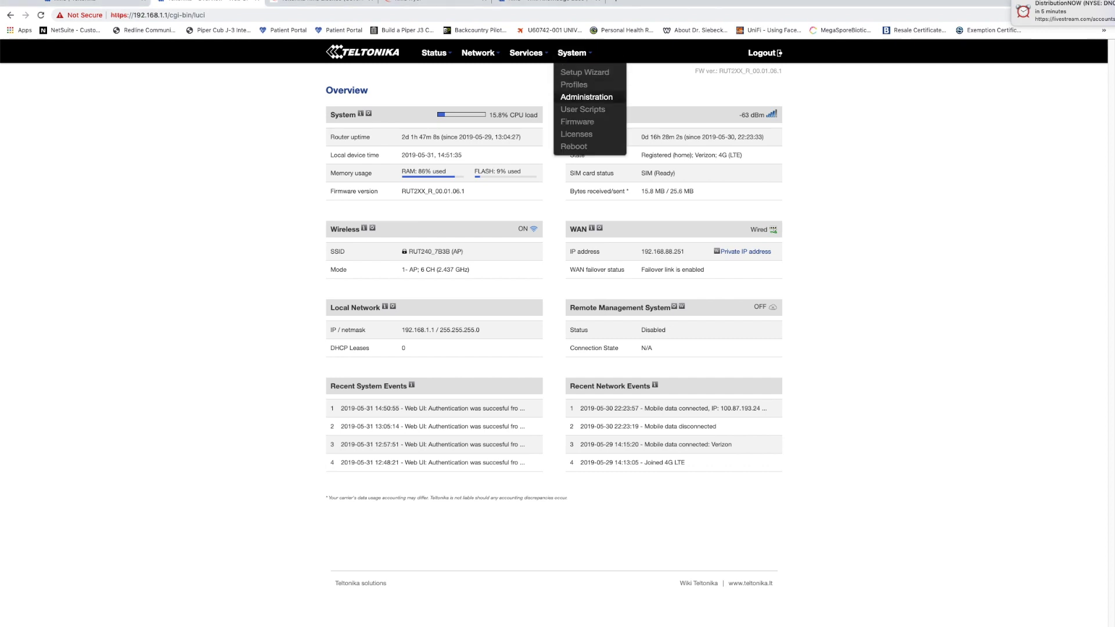
pyautogui.click(587, 97)
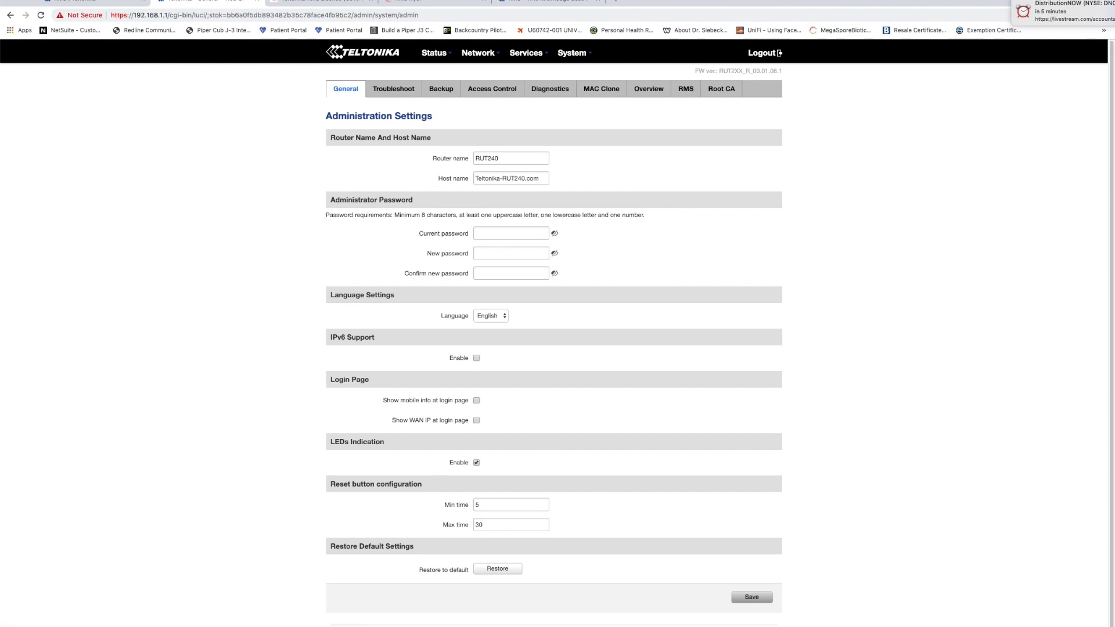
pyautogui.click(686, 89)
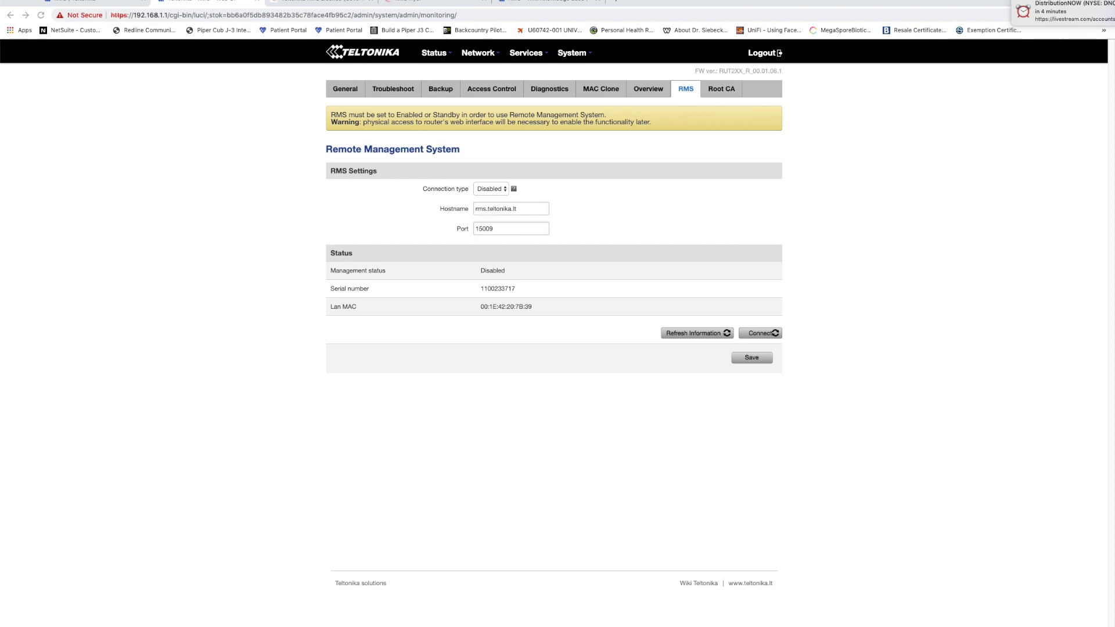
pyautogui.doubleClick(498, 289)
pyautogui.hotkey('ctrl', 'c')
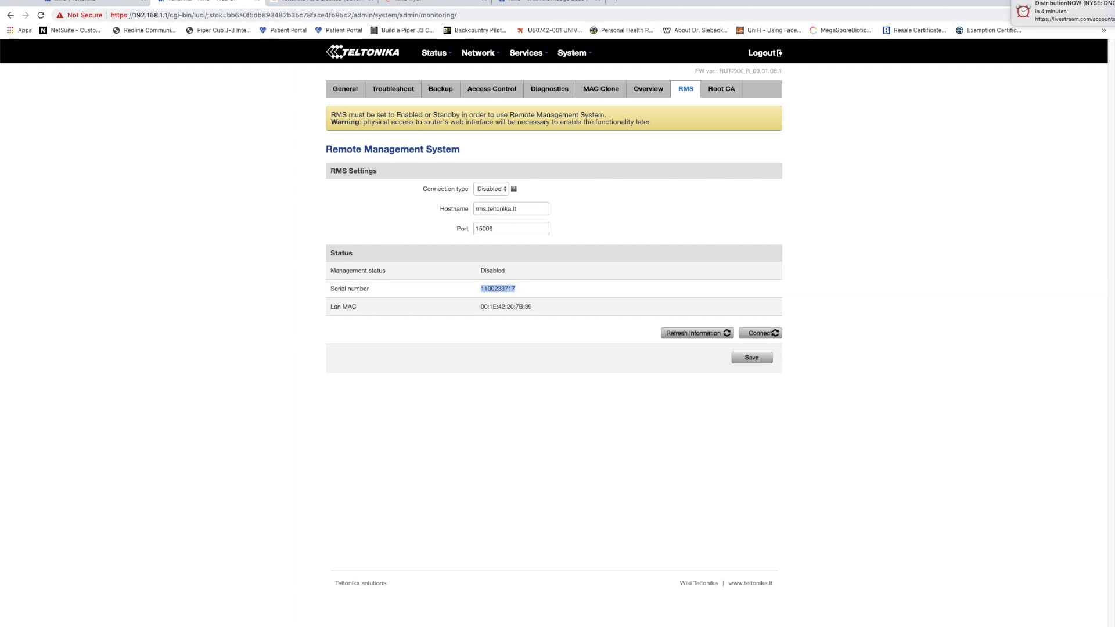
pyautogui.hotkey('ctrl', 'shift', 'Tab')
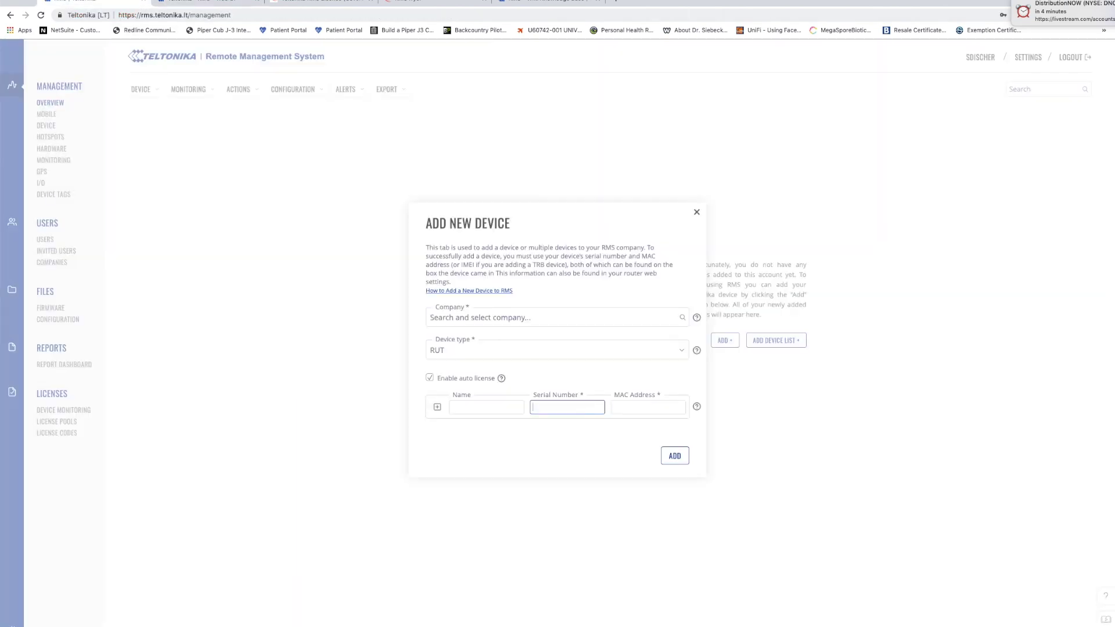
pyautogui.hotkey('ctrl', 'v')
# Step: Copy the LAN MAC 00:1E:42:20:7B:39 into the form's MAC Address field
pyautogui.hotkey('ctrl', 'Tab')
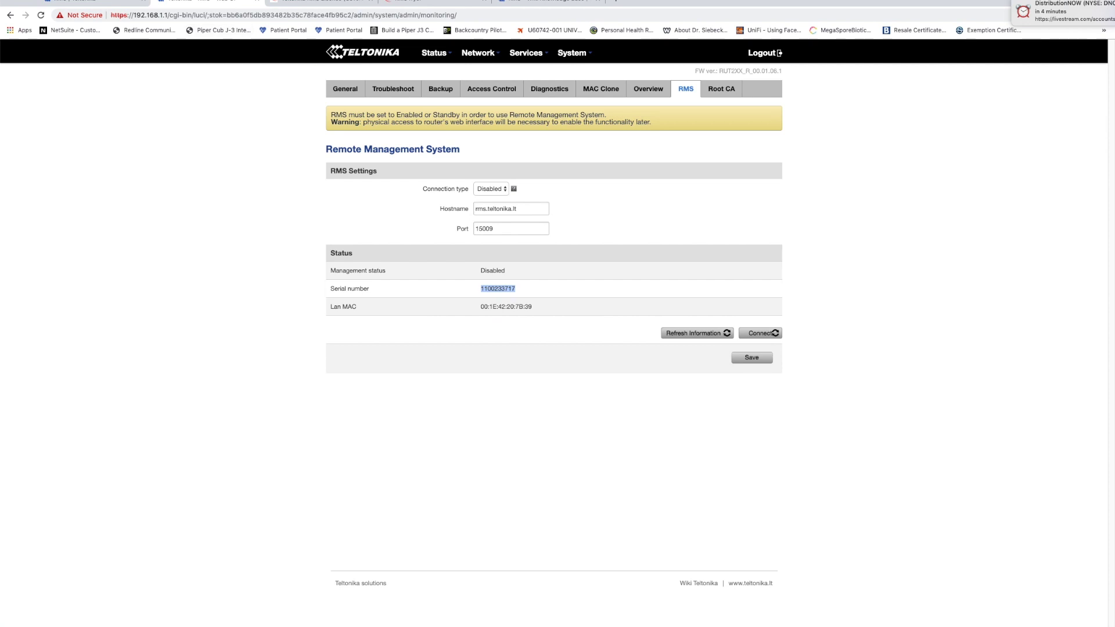
pyautogui.moveTo(481, 307); pyautogui.dragTo(532, 307)
pyautogui.hotkey('ctrl', 'c')
pyautogui.hotkey('ctrl', 'shift', 'Tab')
pyautogui.press('Tab')
pyautogui.hotkey('ctrl', 'v')
pyautogui.click(487, 407)
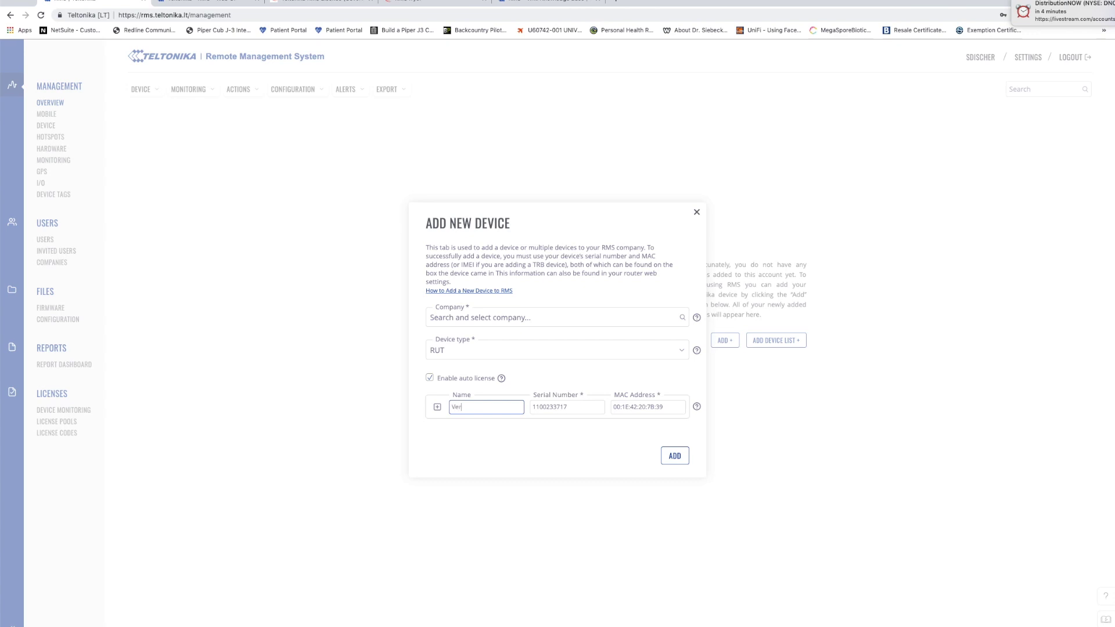
# Step: Name the device 'Verizon test Unit' and choose Ispsupplies as its company
pyautogui.write('Verizon test Unit')
pyautogui.press('Return')
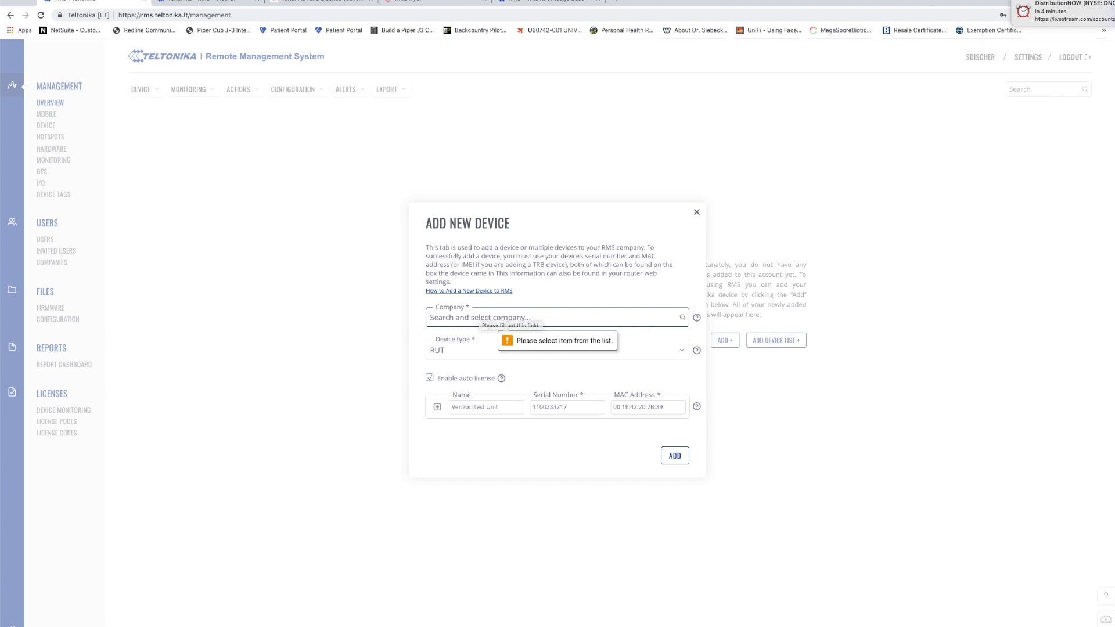
pyautogui.press('Down')
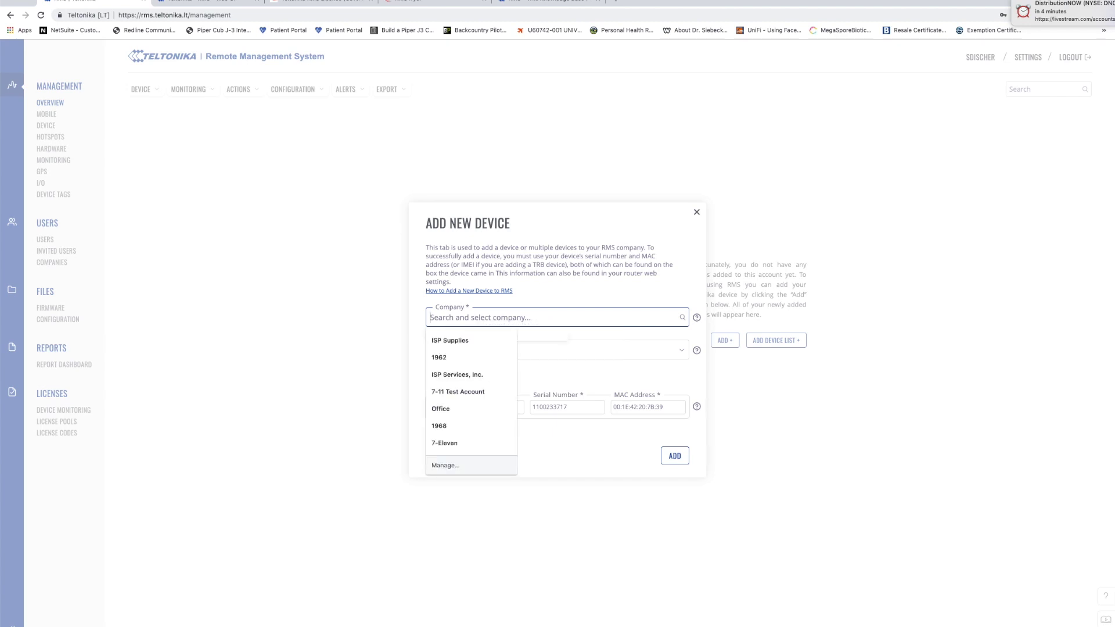
pyautogui.write('Ispsupp')
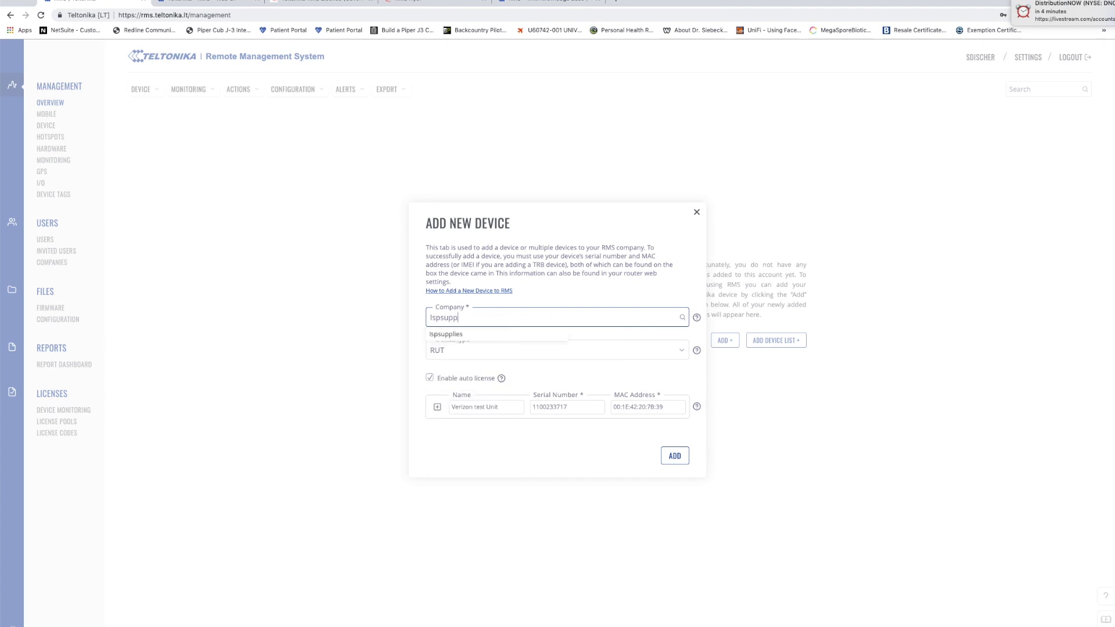
pyautogui.write('lie')
pyautogui.press('Down')
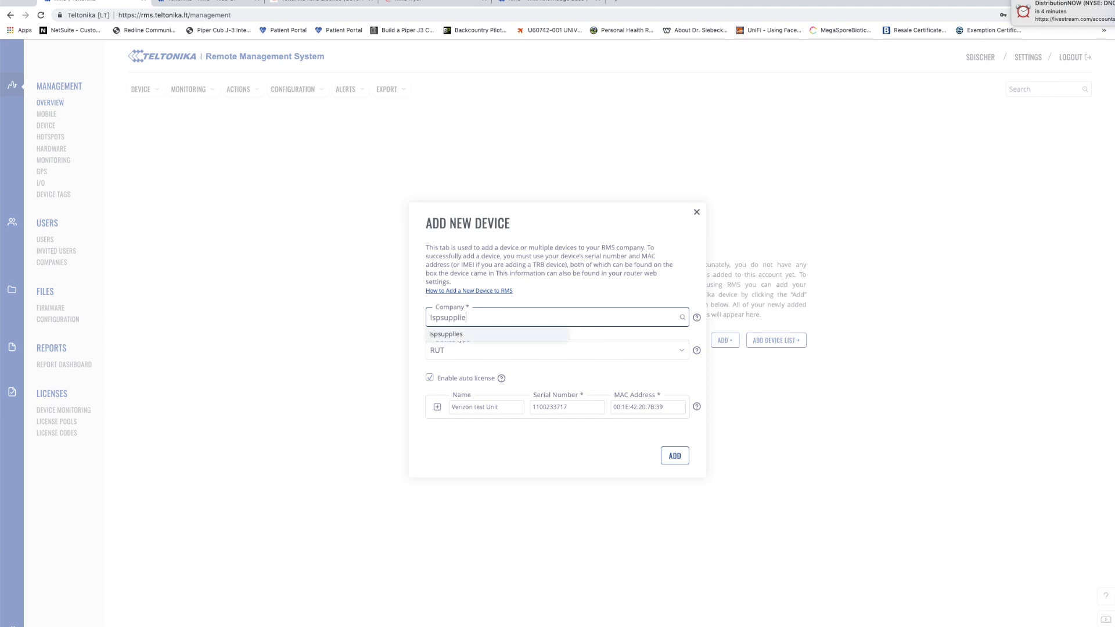
pyautogui.press('Return')
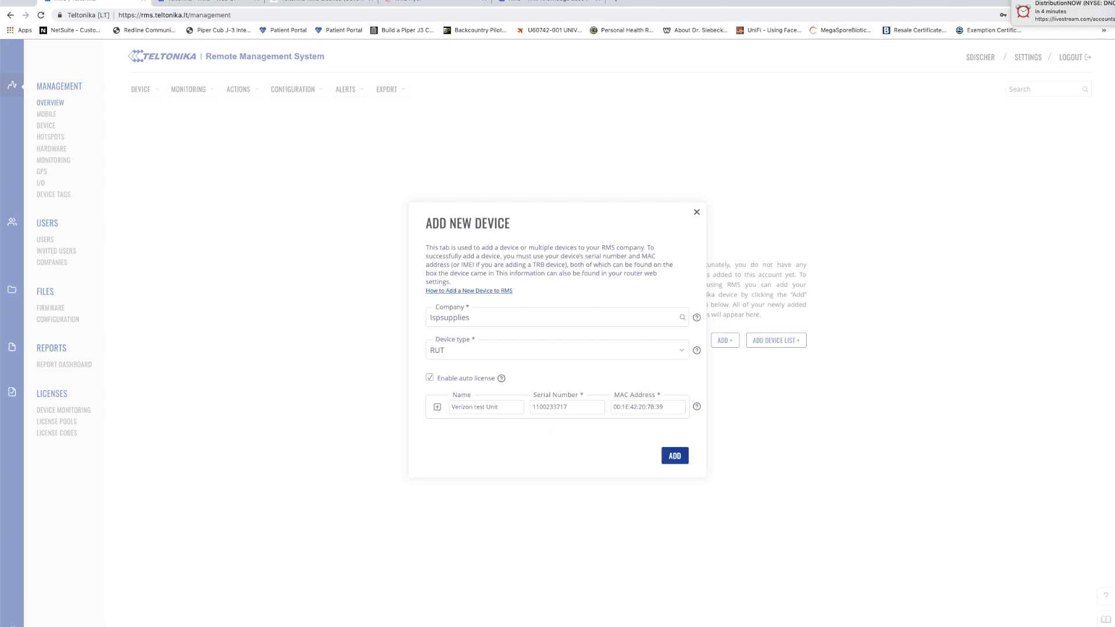
# Step: Add the Verizon test Unit, check Licenses > License Pools, then return to the router's RMS page
pyautogui.click(674, 456)
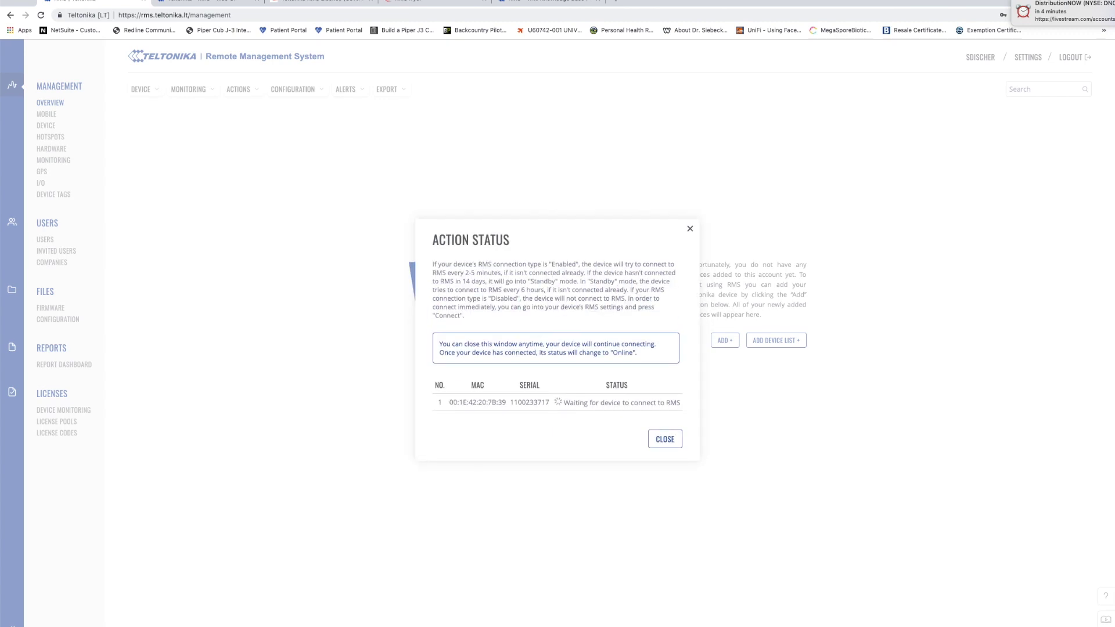
pyautogui.click(665, 440)
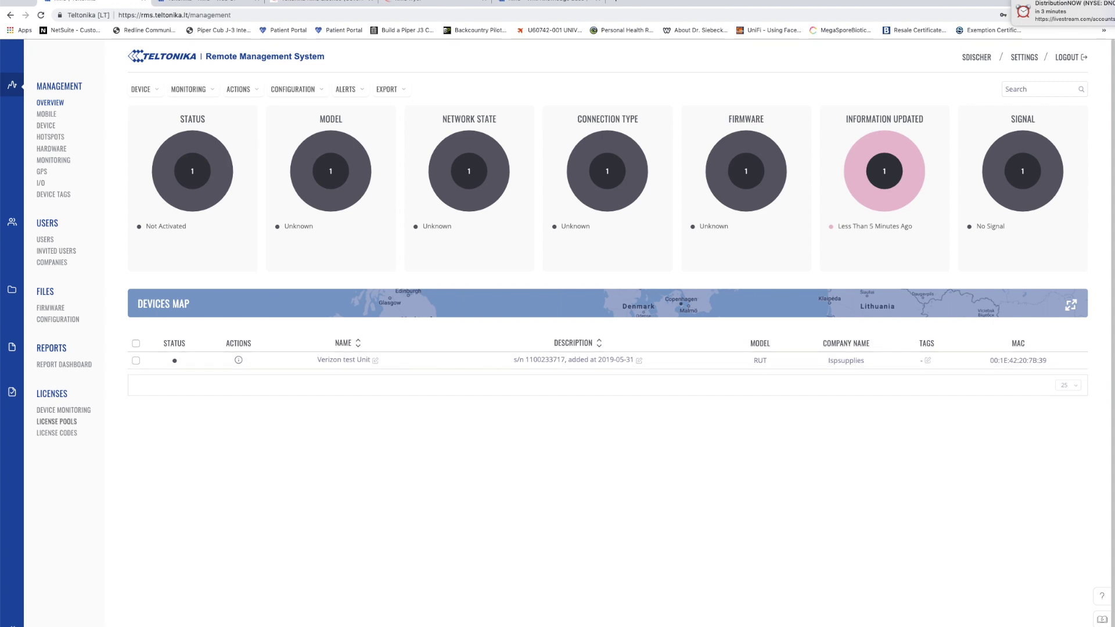
pyautogui.click(56, 422)
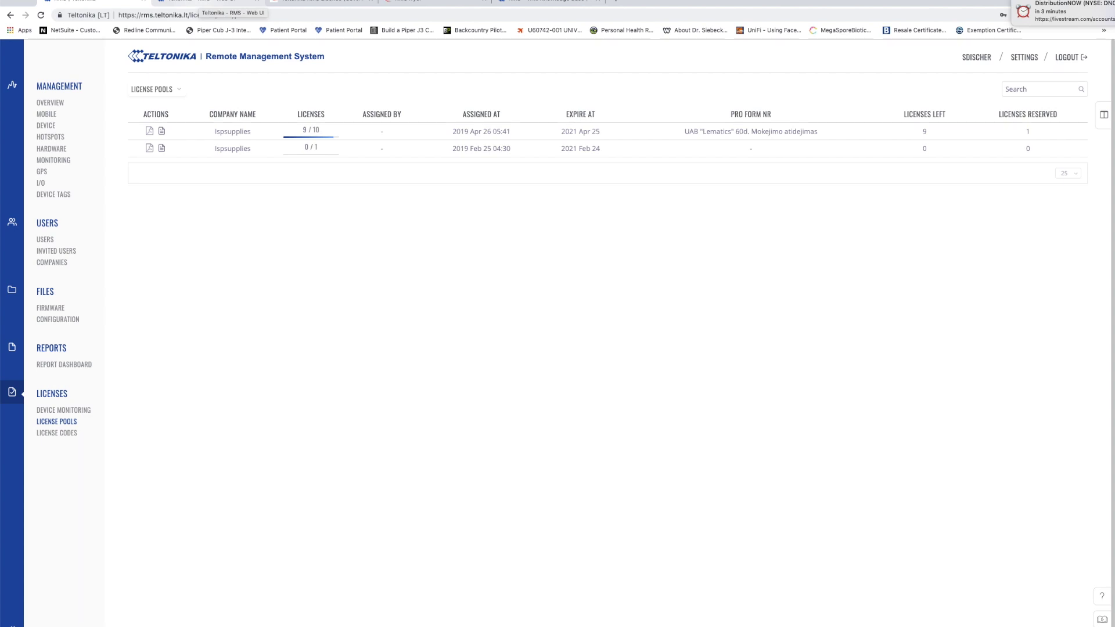
pyautogui.click(200, 2)
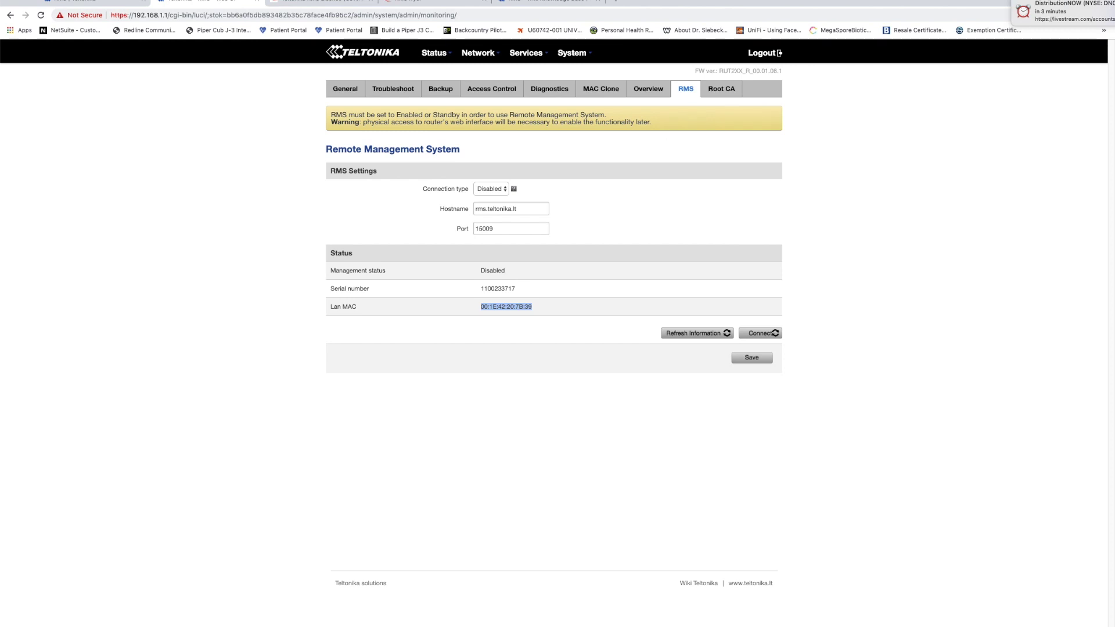
# Step: Set the router's RMS Connection type to Enabled and save until Connected, then return to RMS
pyautogui.click(490, 189)
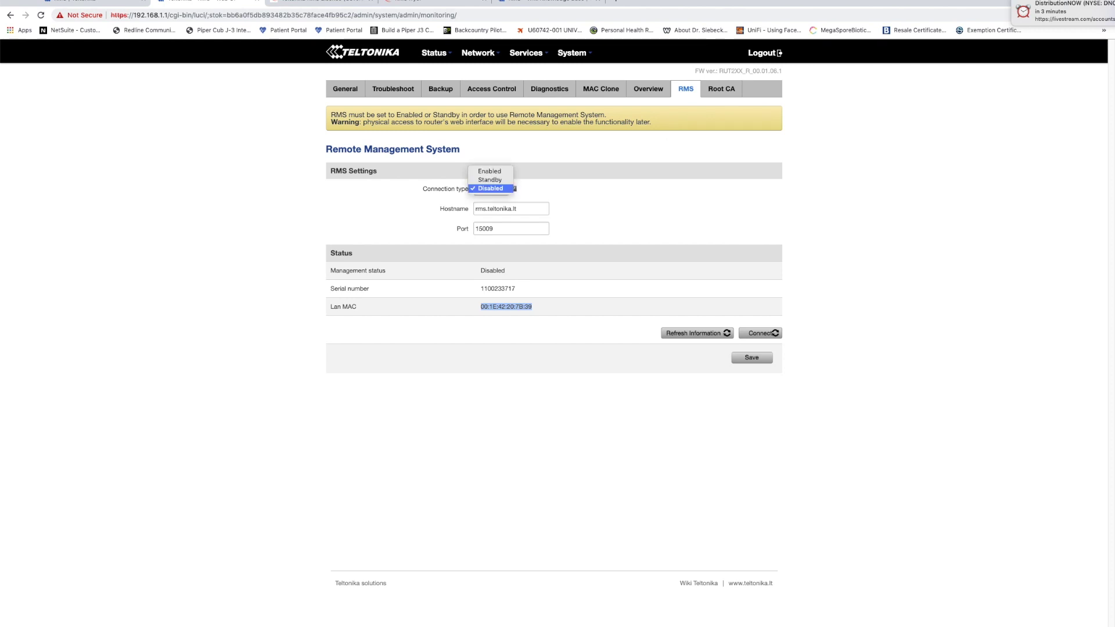
pyautogui.click(489, 171)
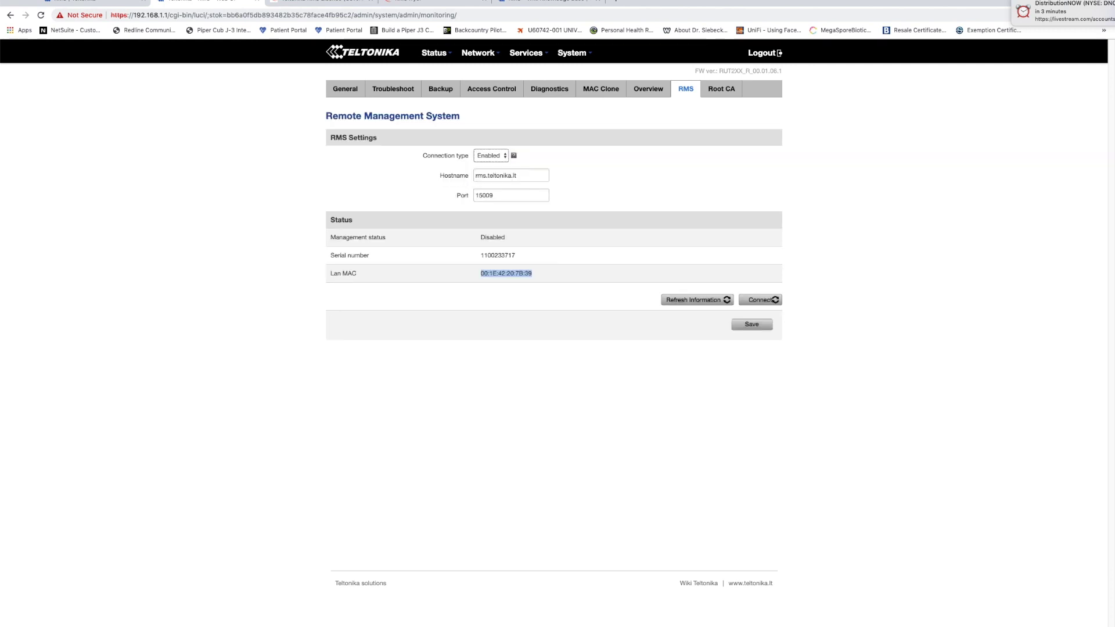
pyautogui.click(752, 324)
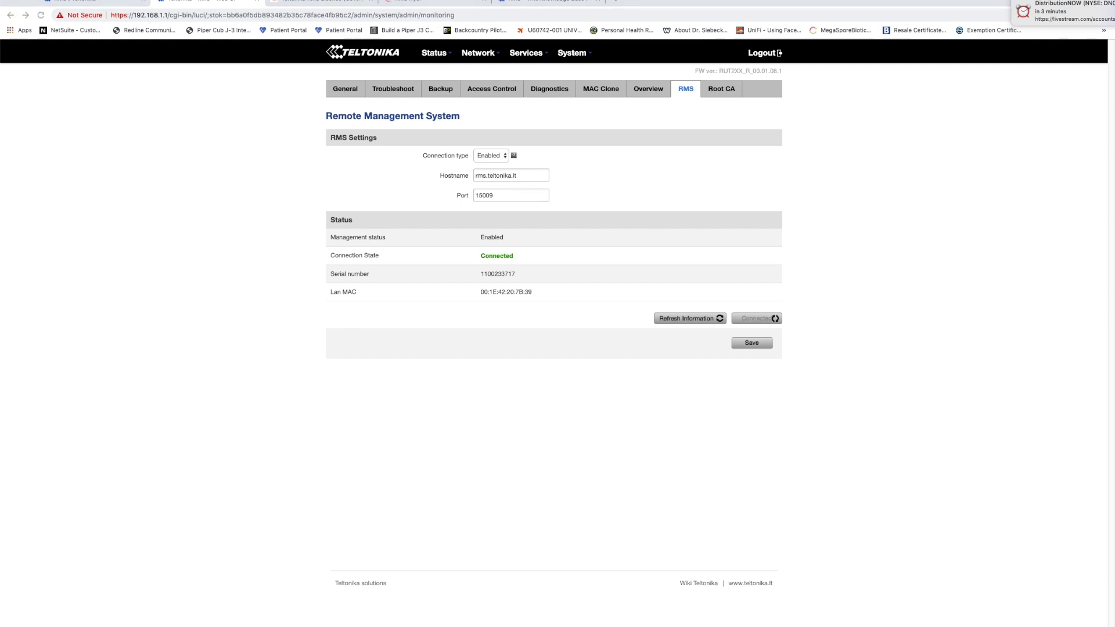
pyautogui.hotkey('ctrl', 'shift', 'Tab')
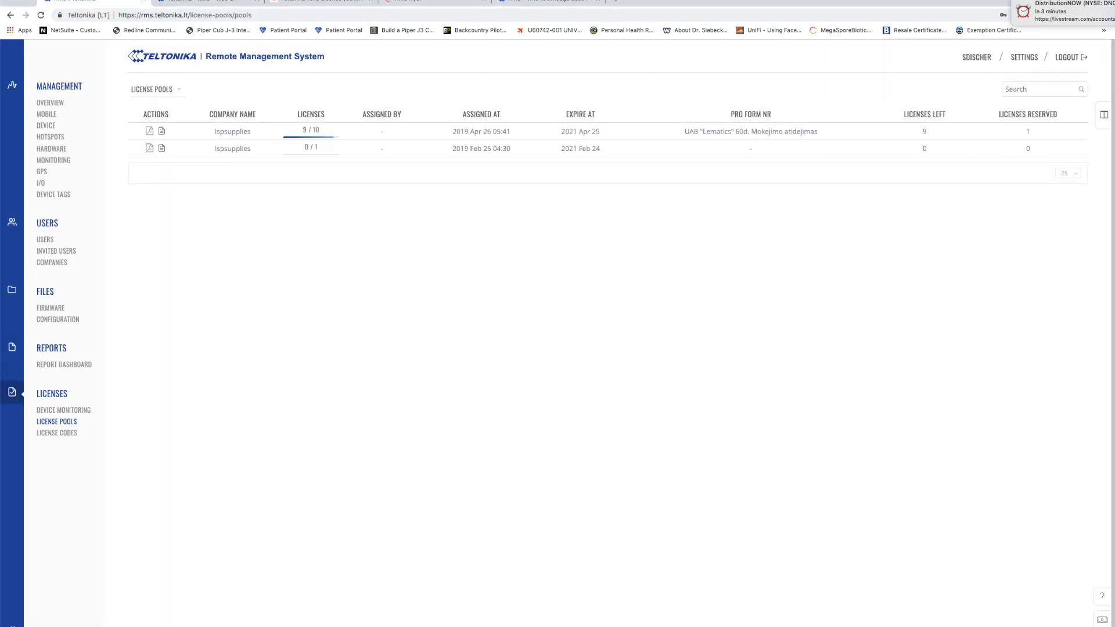
# Step: Open Management > Overview and wait for the Verizon test Unit to show Online
pyautogui.click(50, 102)
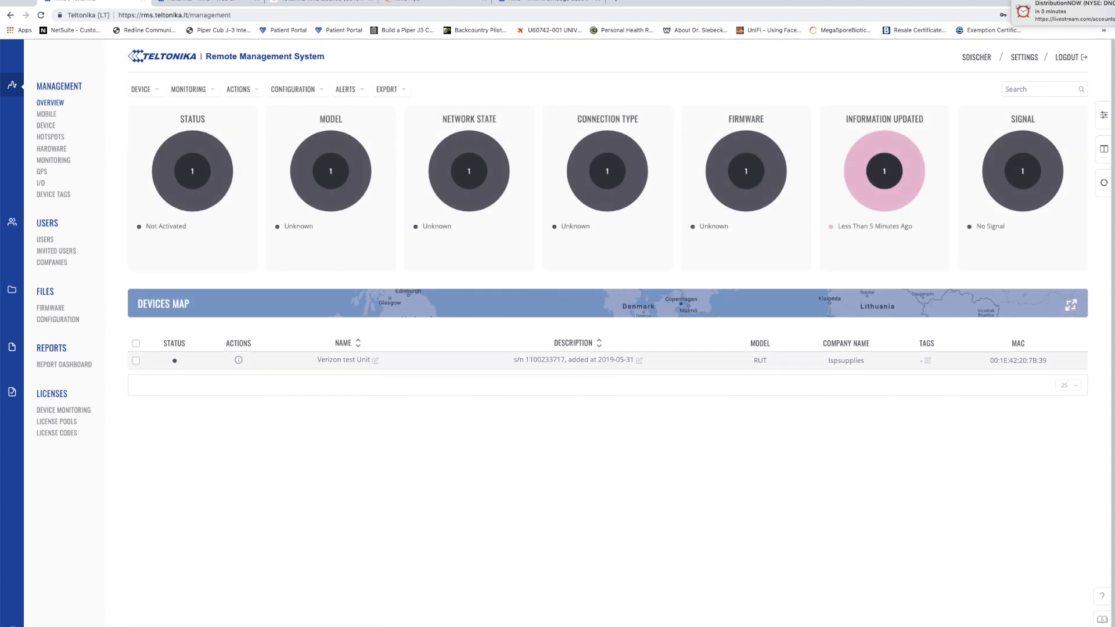
pyautogui.moveTo(174, 360)
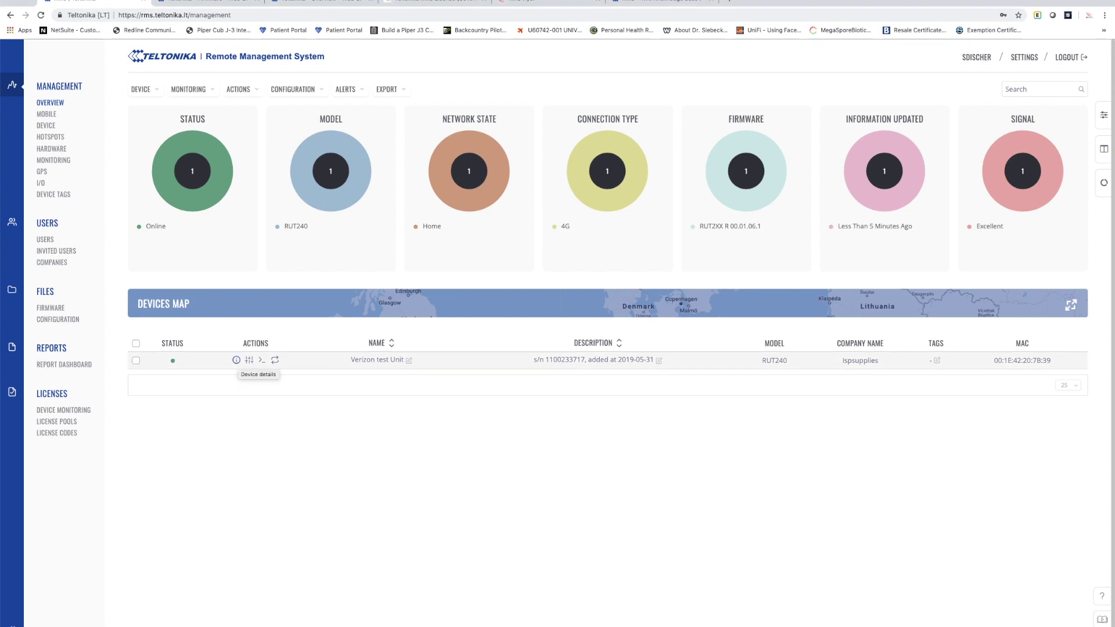
pyautogui.click(237, 360)
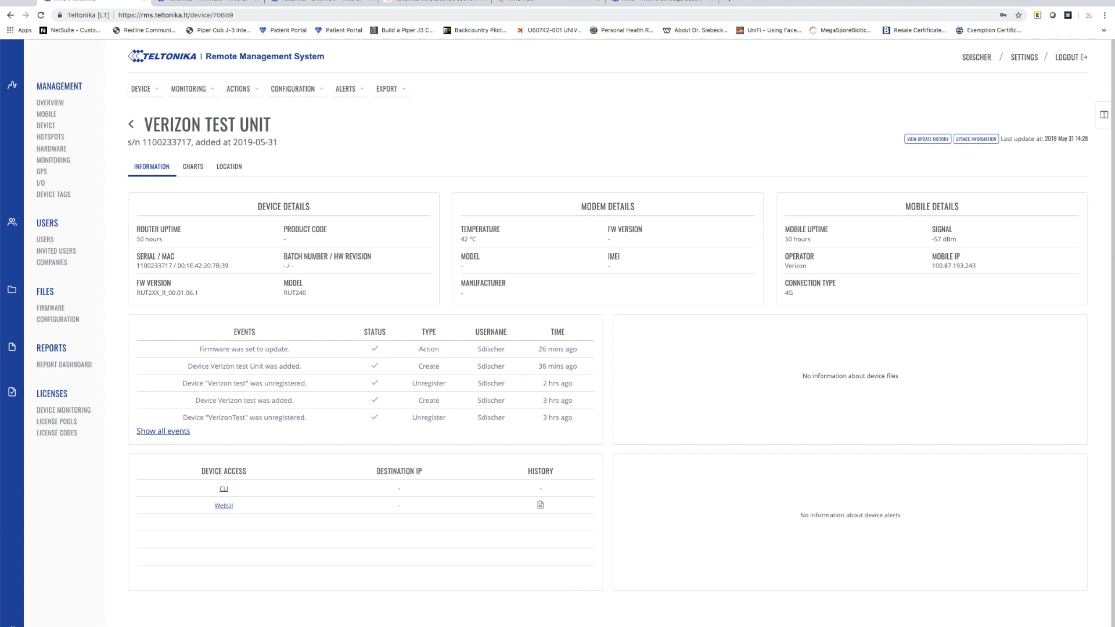
pyautogui.click(50, 102)
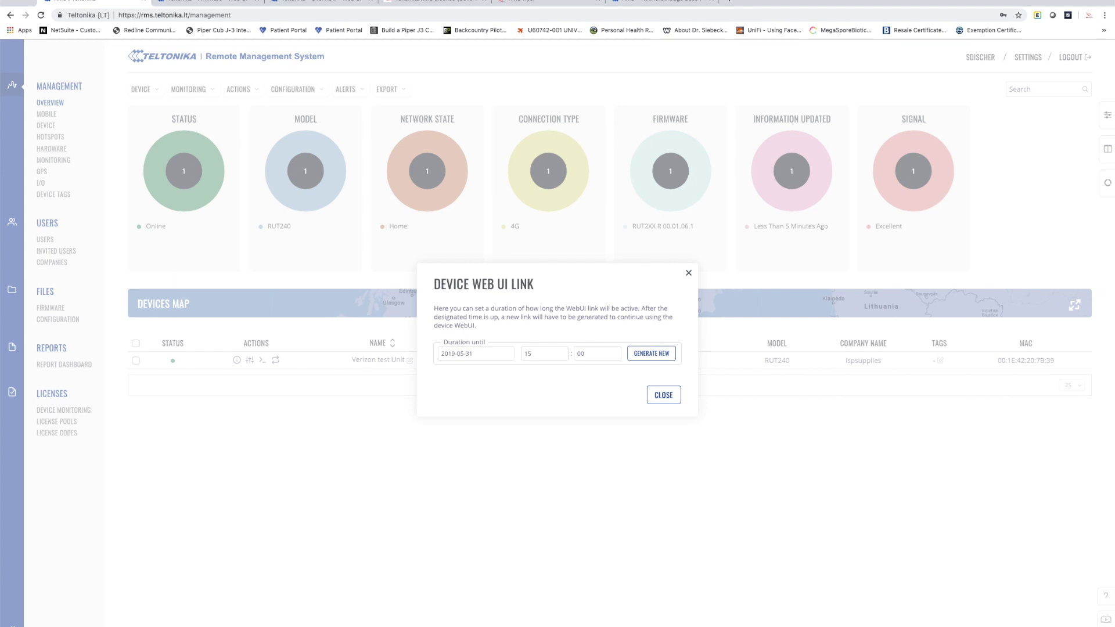
pyautogui.click(476, 354)
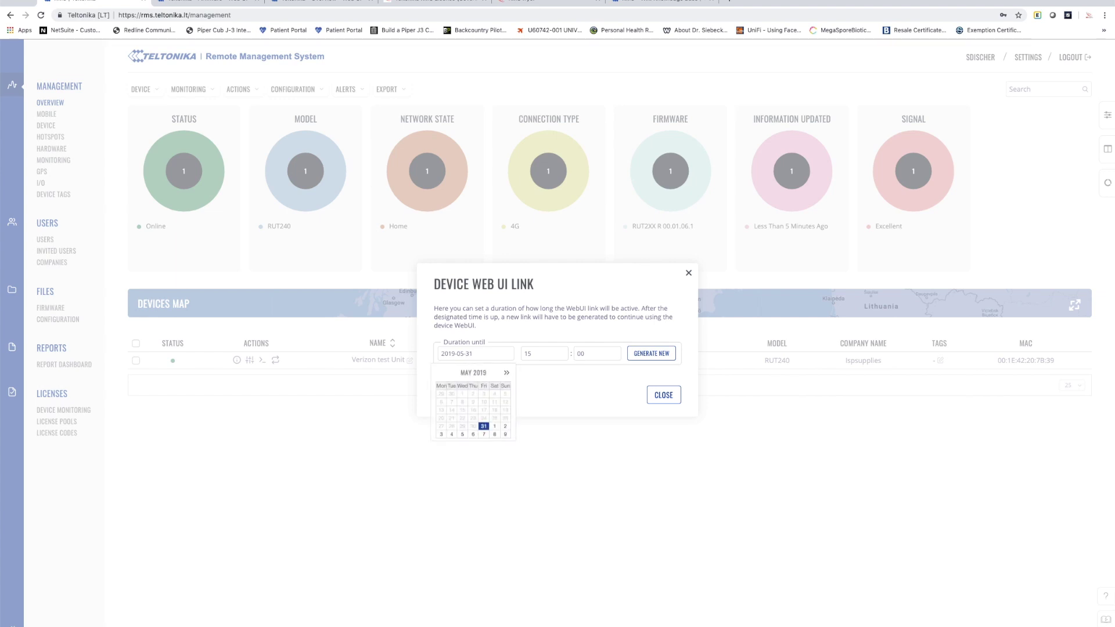
pyautogui.press('Escape')
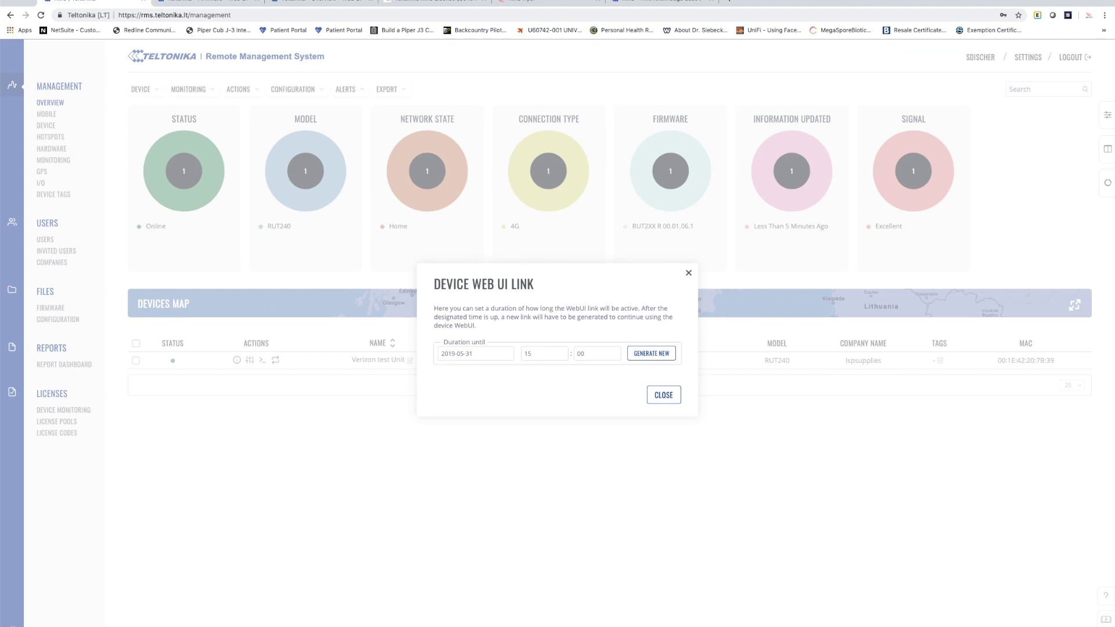
pyautogui.click(651, 353)
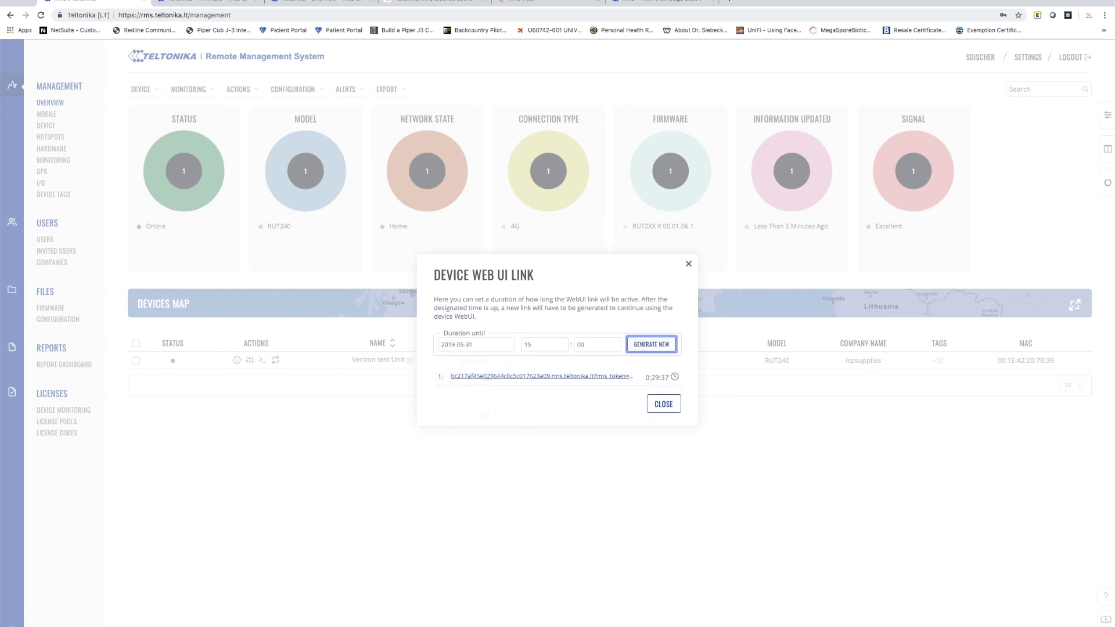
pyautogui.click(542, 376)
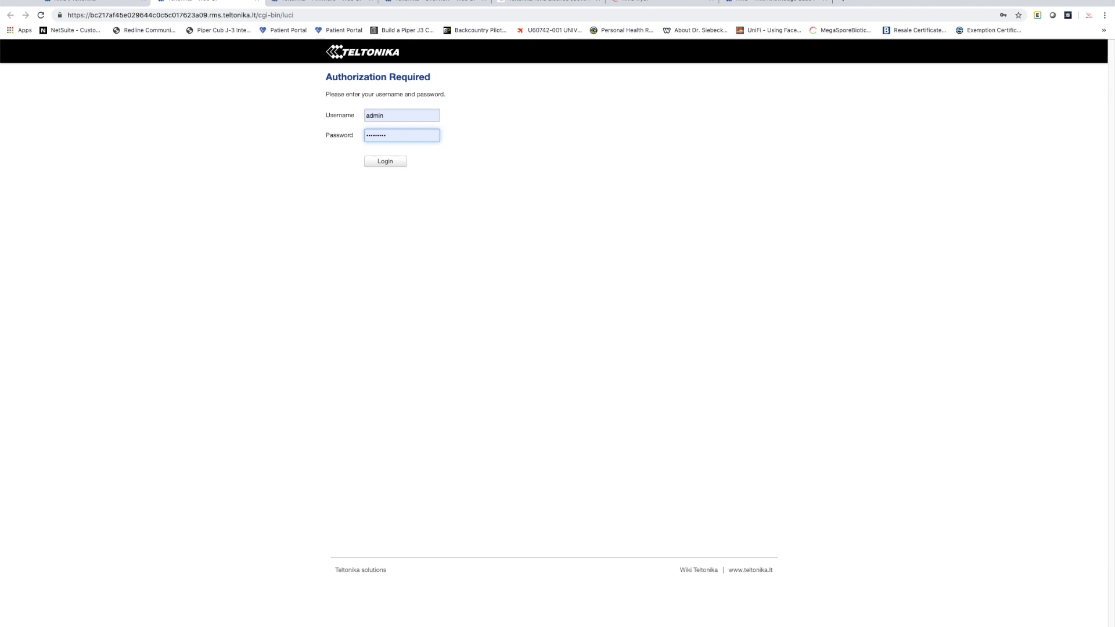
# Step: Sign in to the RUT240 WebUI via the RMS link and view its Status Overview
pyautogui.press('Tab')
pyautogui.press('Return')
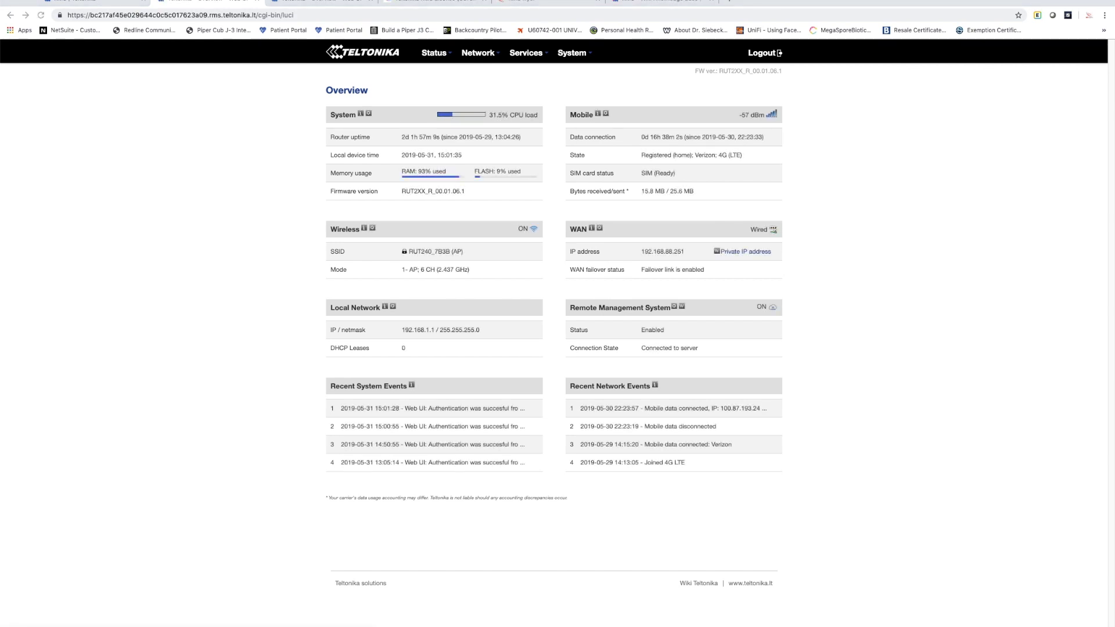
pyautogui.hotkey('ctrl', 'Tab')
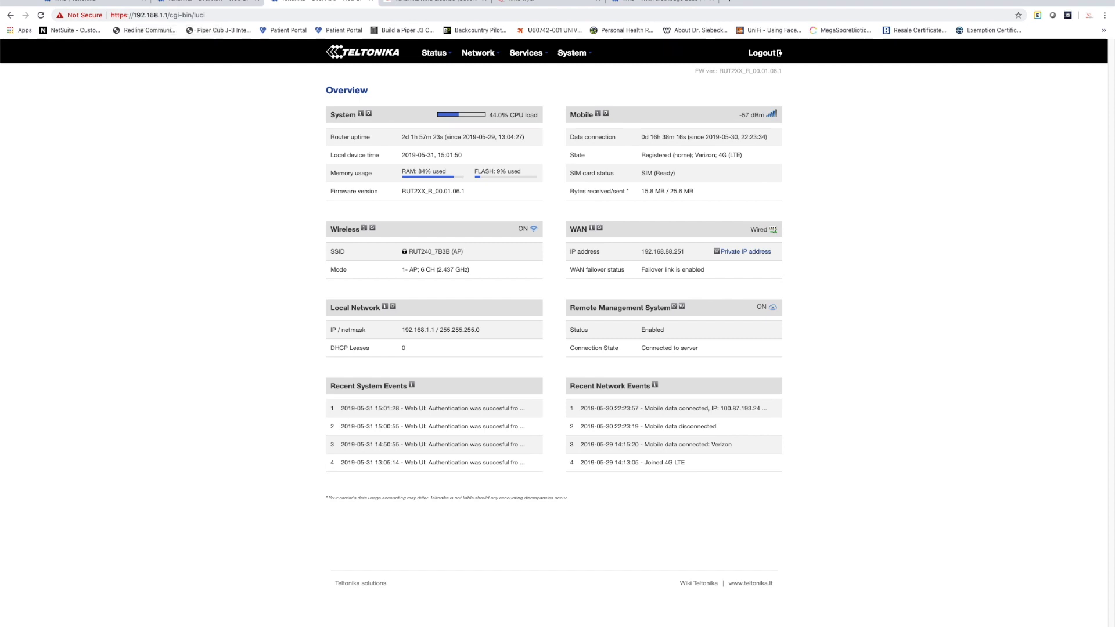
pyautogui.click(175, 3)
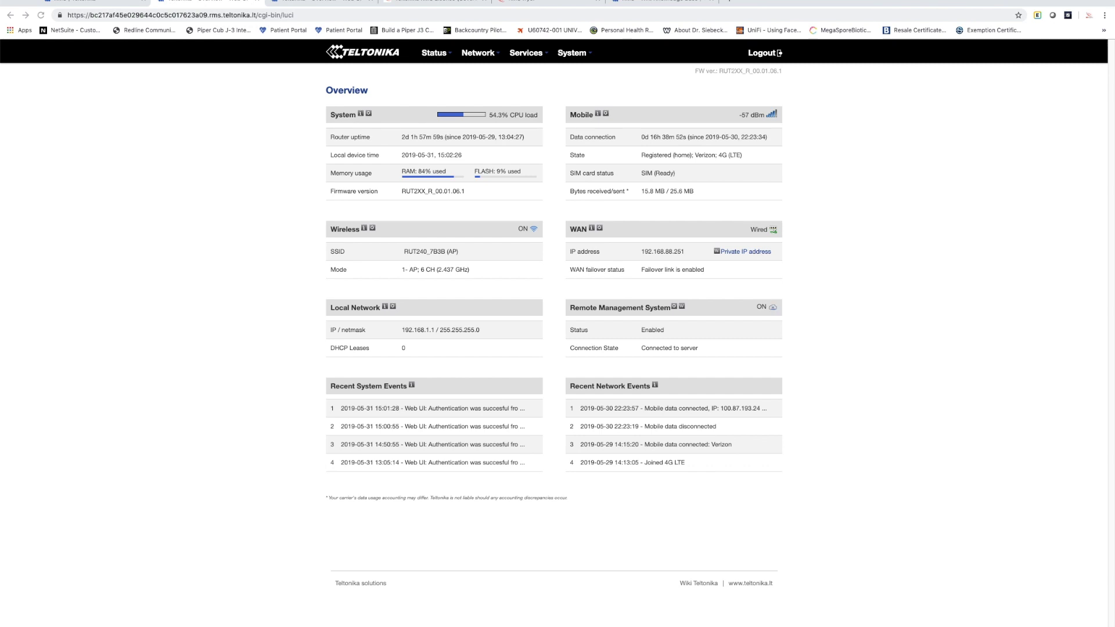
# Step: Open the router's System > Firmware page, then return to the RMS management dashboard
pyautogui.moveTo(478, 52)
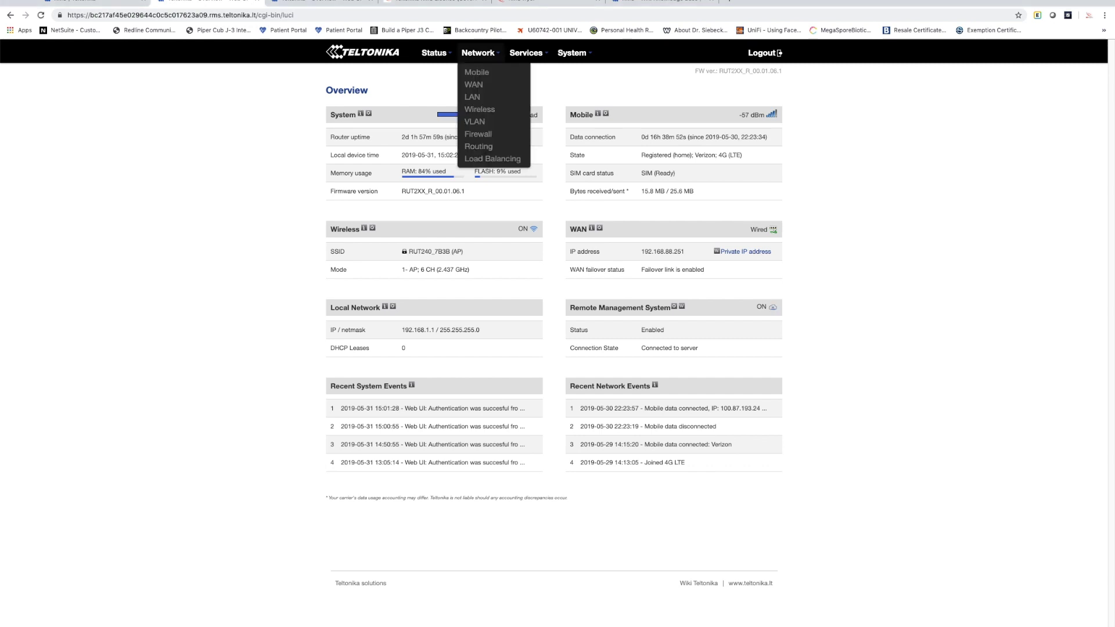
pyautogui.moveTo(434, 53)
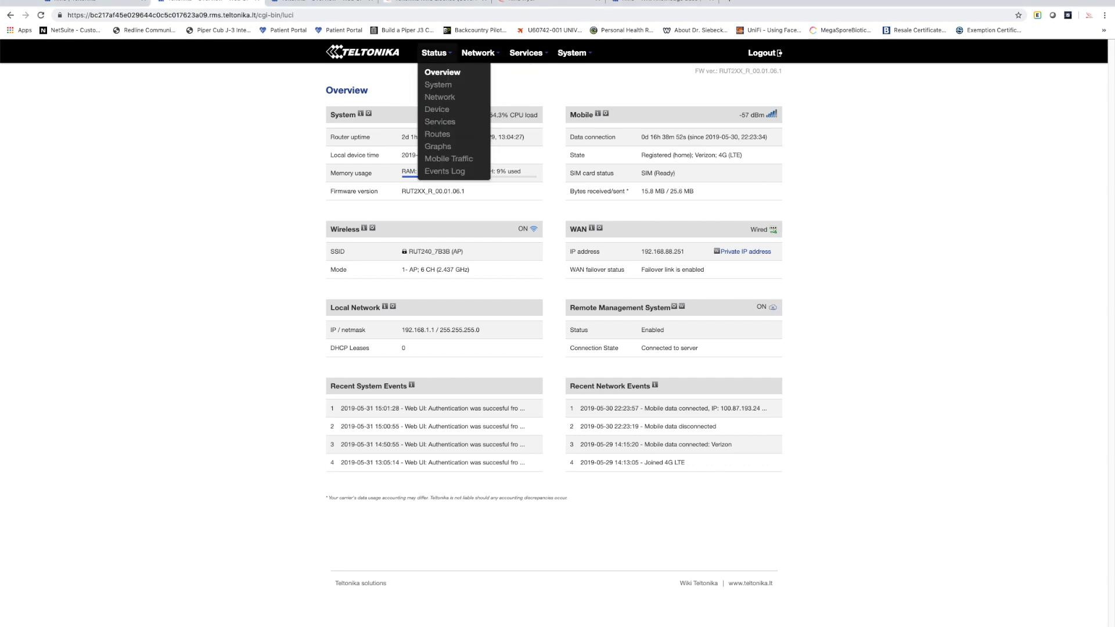
pyautogui.moveTo(526, 53)
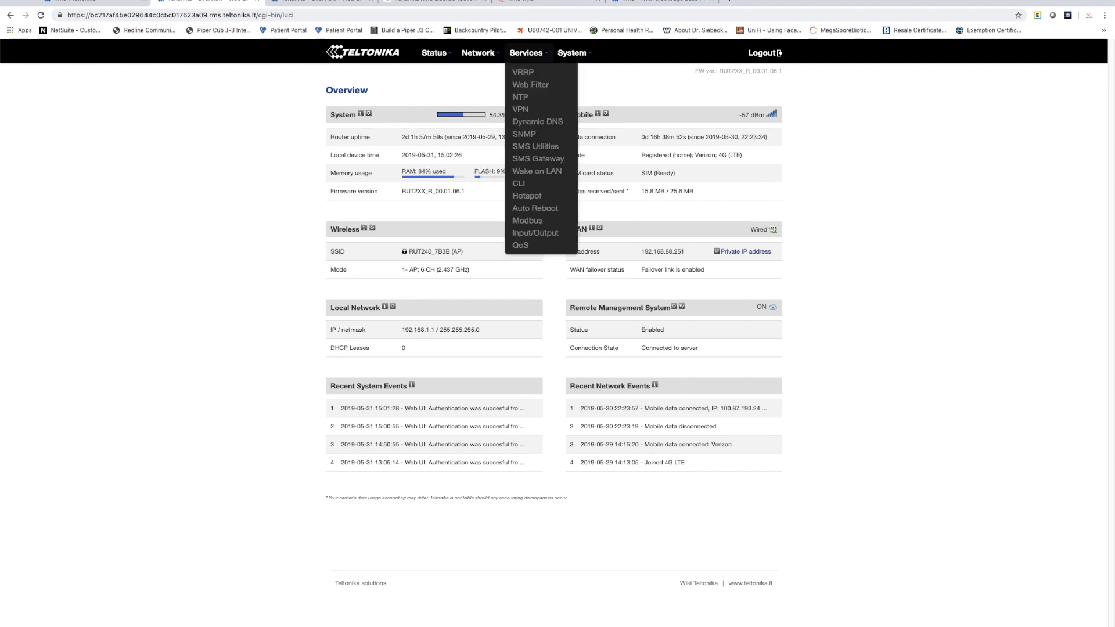
pyautogui.moveTo(573, 53)
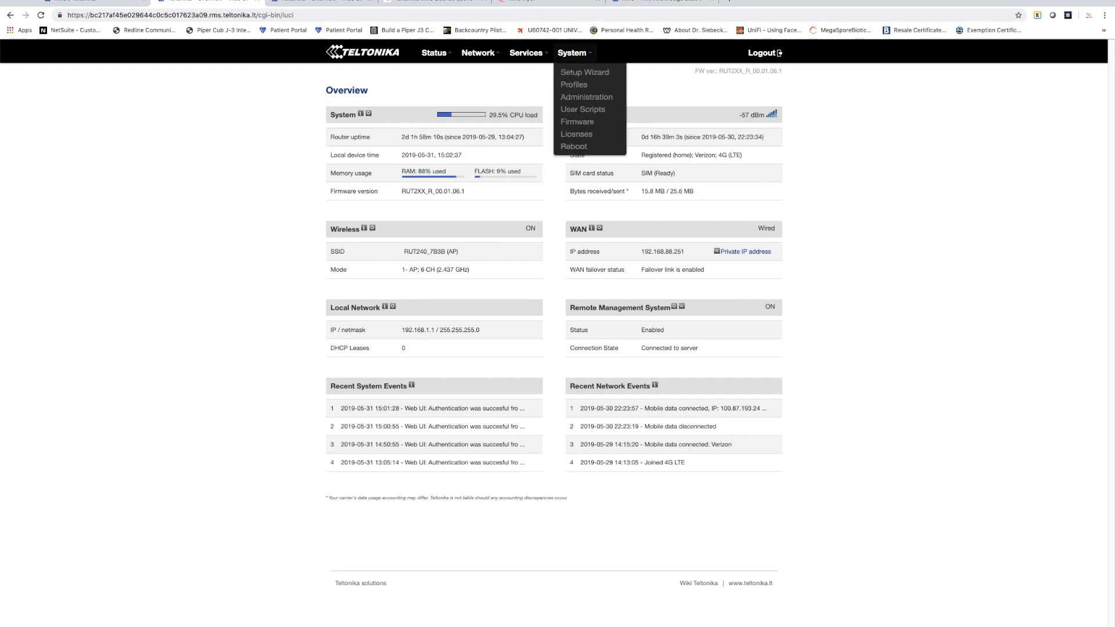
pyautogui.click(578, 121)
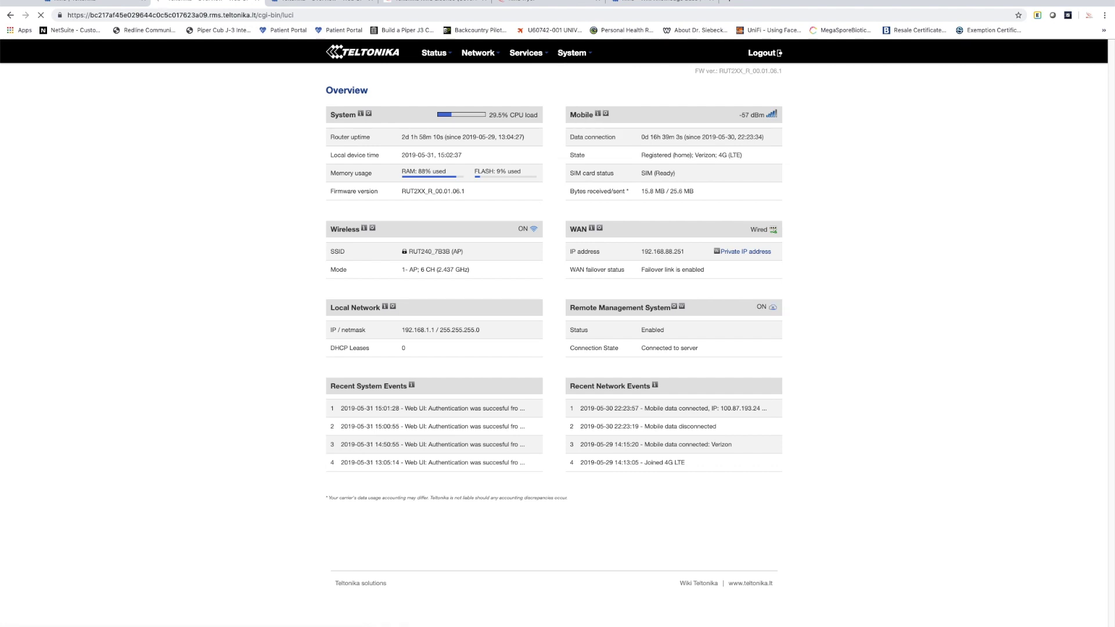
pyautogui.hotkey('ctrl', 'shift', 'Tab')
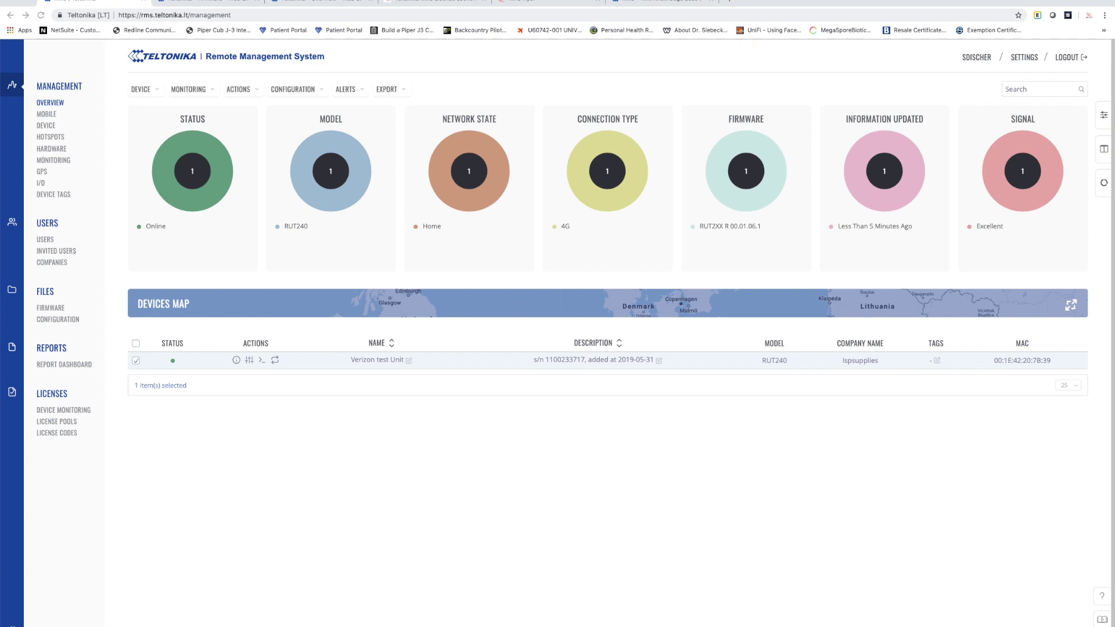
# Step: Update the Verizon test Unit firmware to RUT2XX_R_00.01.07_WEBUI.bin and dismiss the status dialog
pyautogui.click(136, 361)
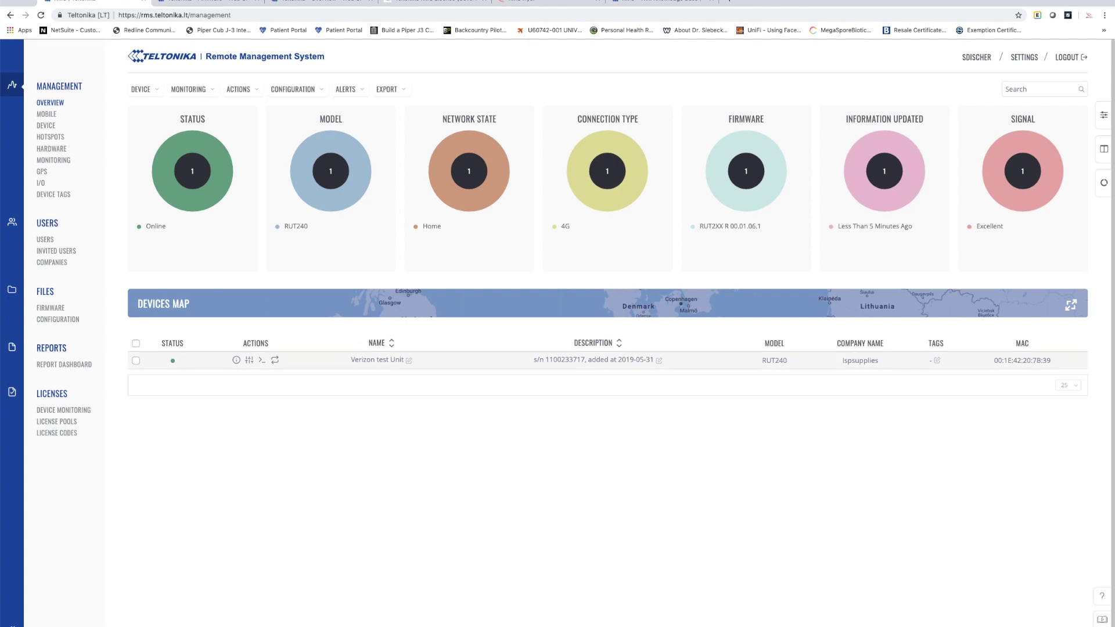
pyautogui.click(136, 360)
pyautogui.click(238, 89)
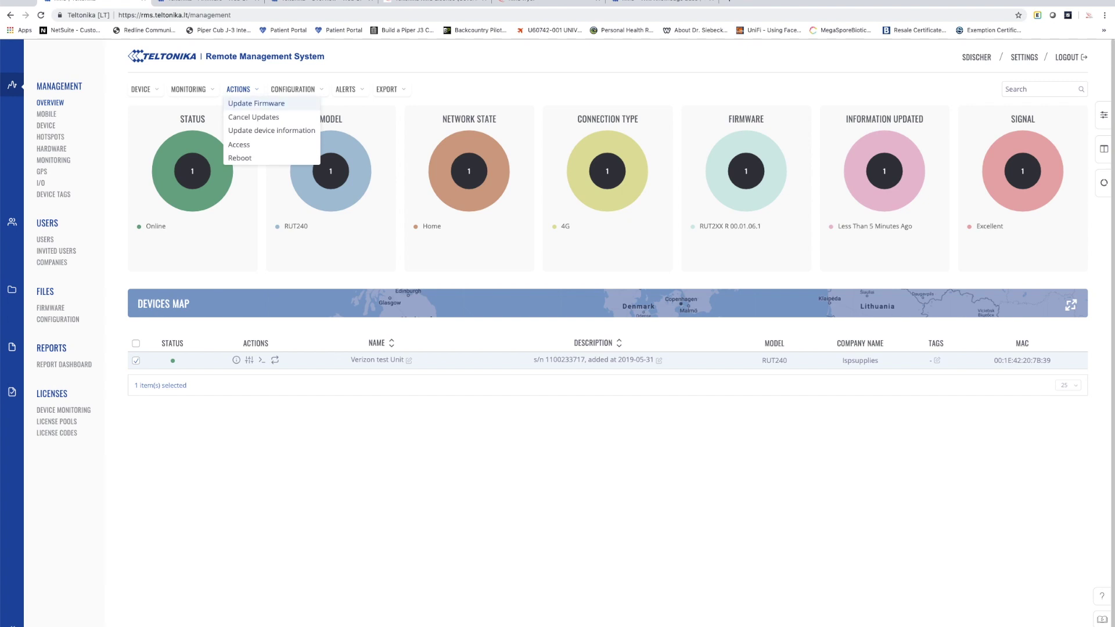
pyautogui.click(256, 102)
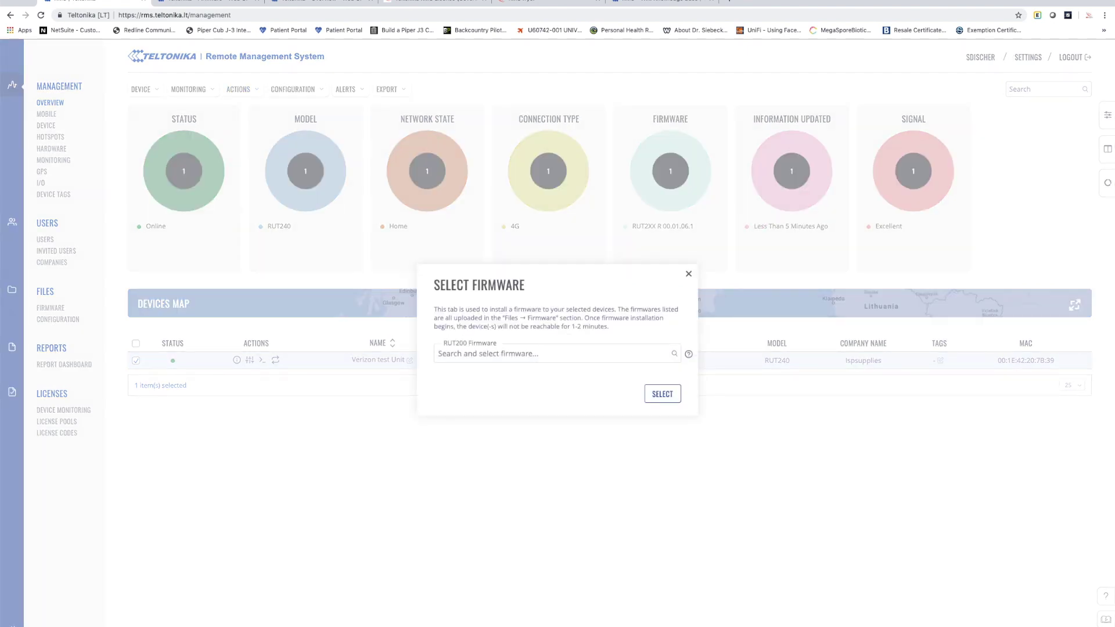
pyautogui.click(439, 353)
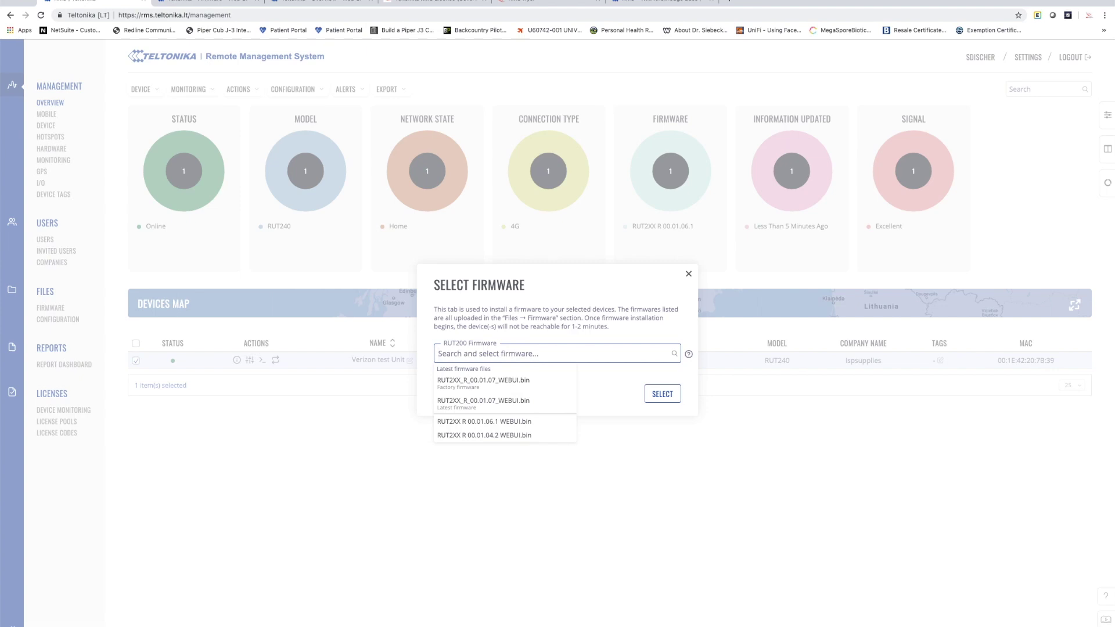
pyautogui.click(483, 383)
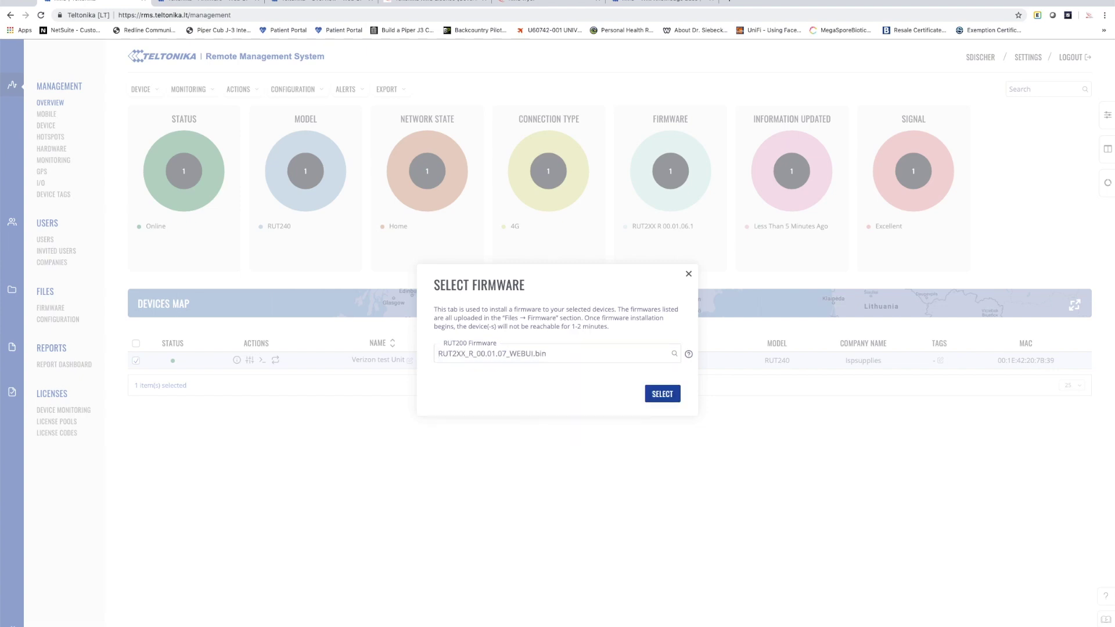
pyautogui.click(663, 394)
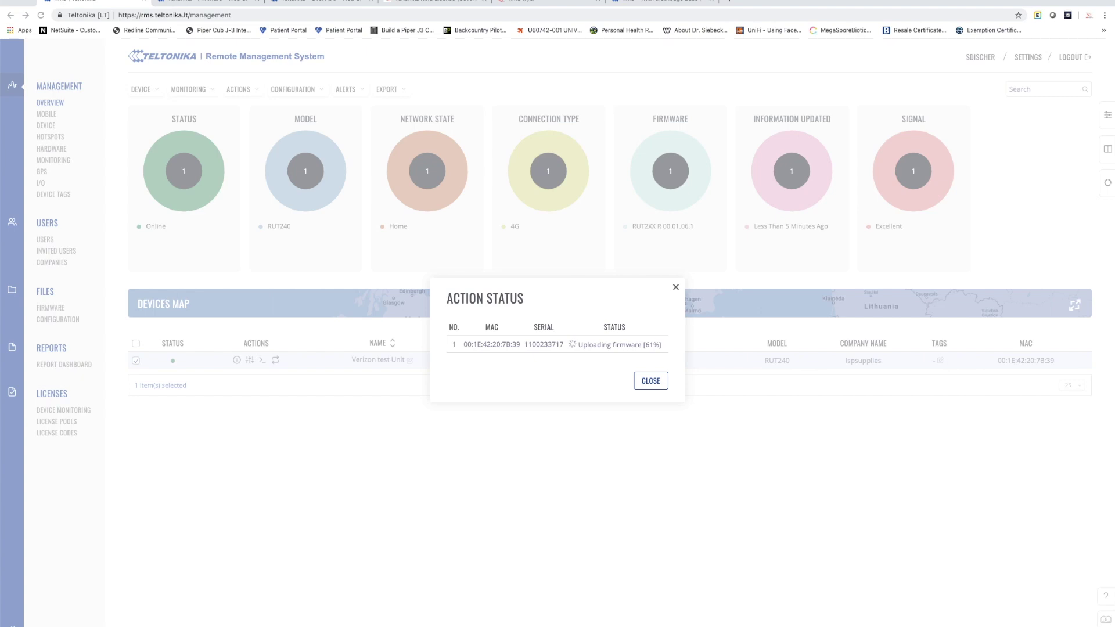
pyautogui.click(651, 381)
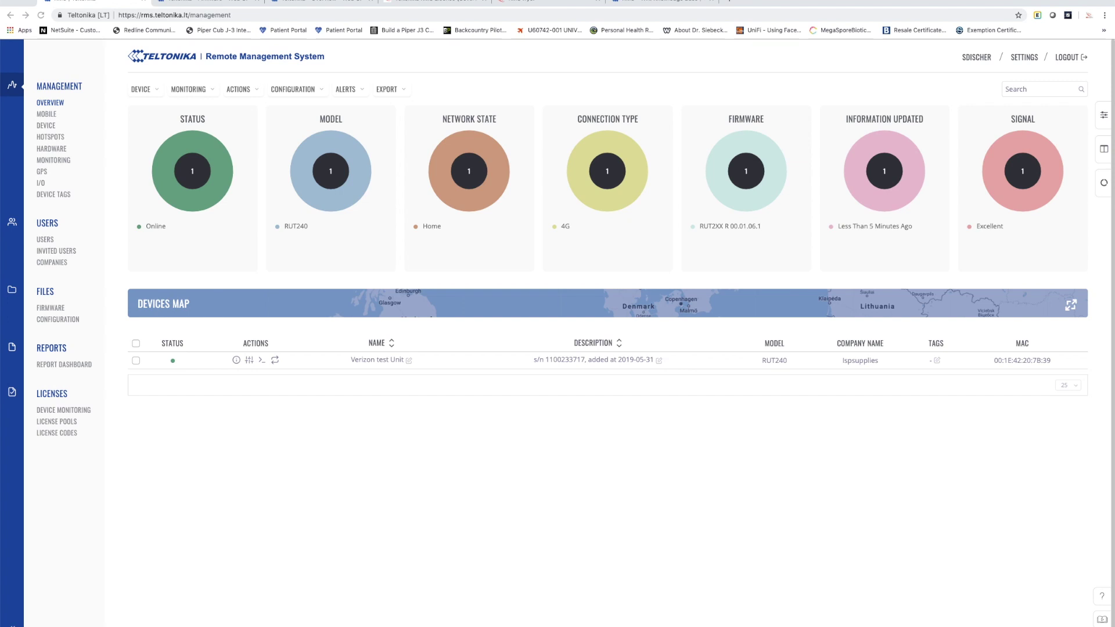
# Step: Reload the RMS portal page, then switch to the ISP Supplies RMS License page
pyautogui.click(174, 14)
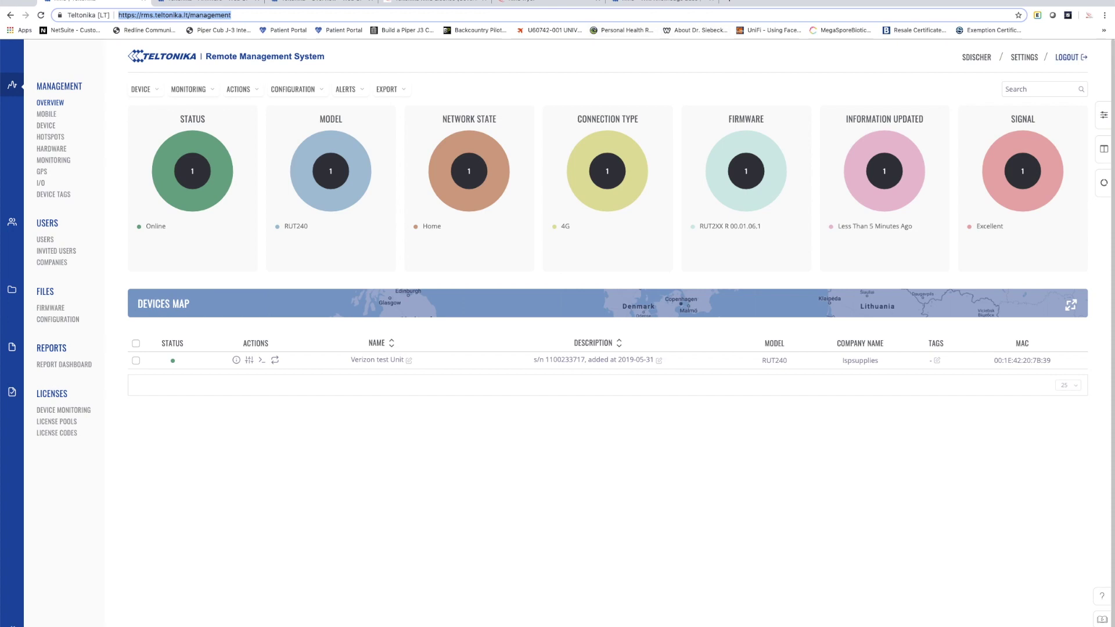
pyautogui.press('Return')
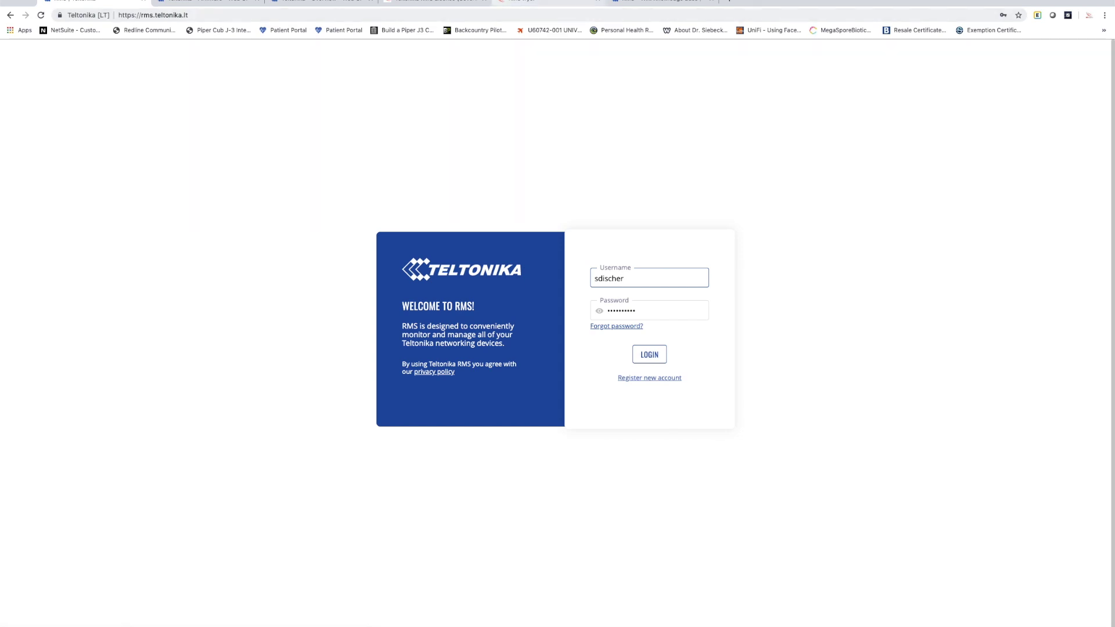
pyautogui.hotkey('ctrl', '4')
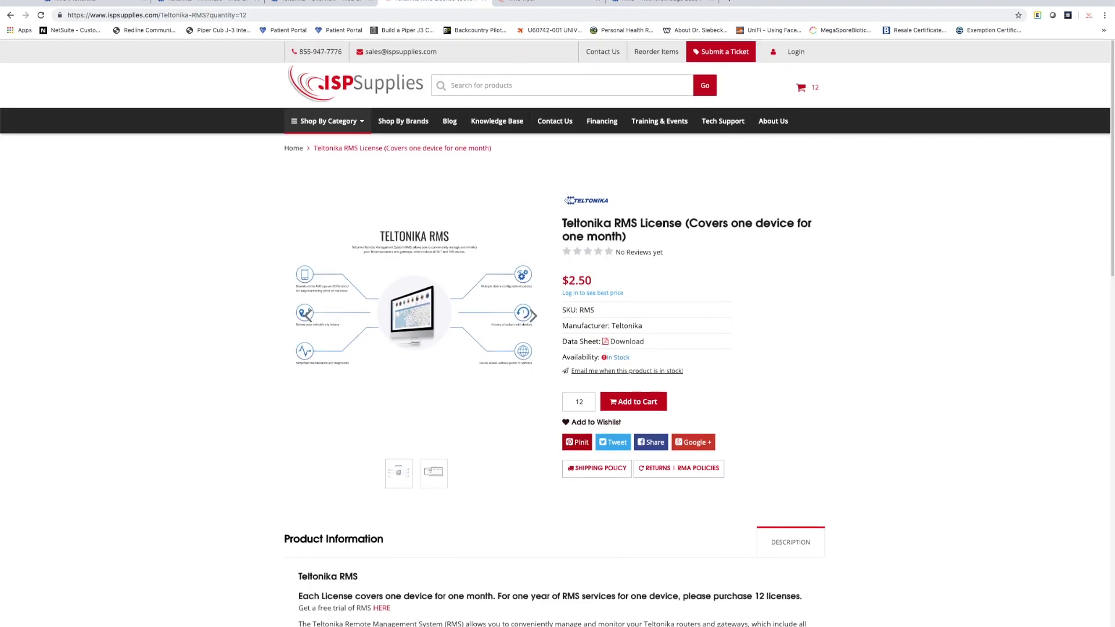
# Step: Search the ISP Supplies store for 'rms'
pyautogui.scroll(-1, 557, 378)
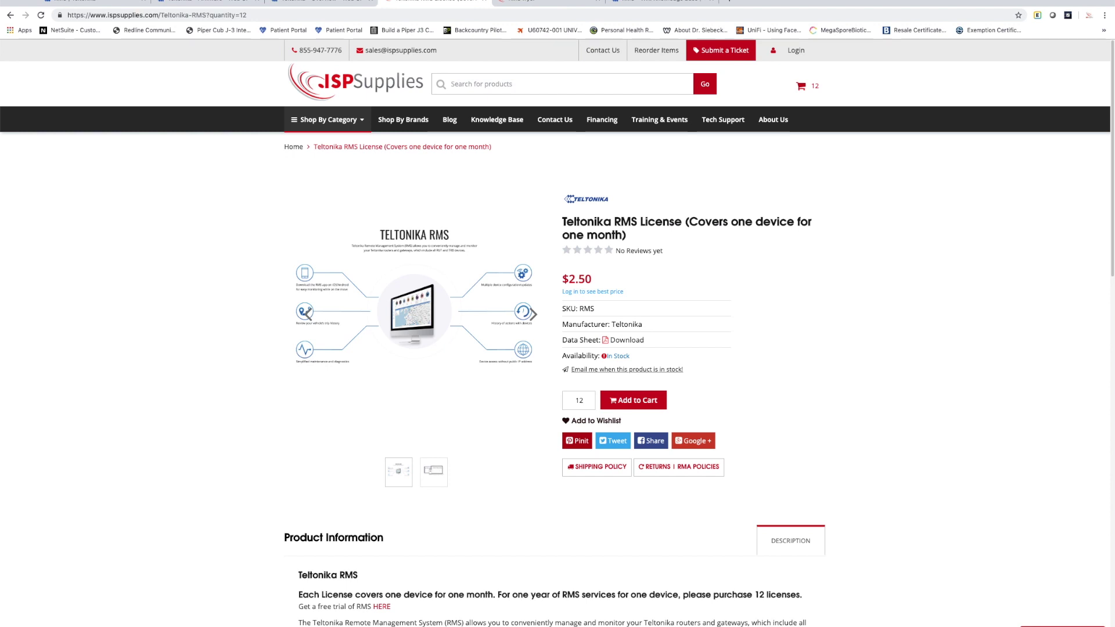
pyautogui.click(523, 84)
pyautogui.write('rms')
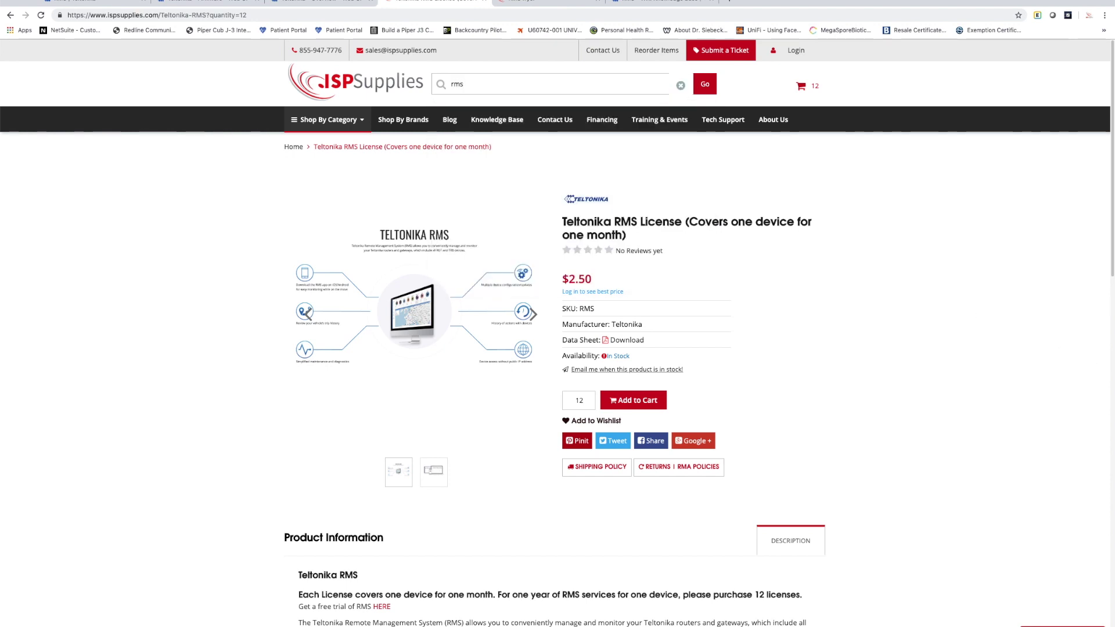
# Step: Select the RMS License quantity value 12 so it can be replaced
pyautogui.scroll(-1, 556, 343)
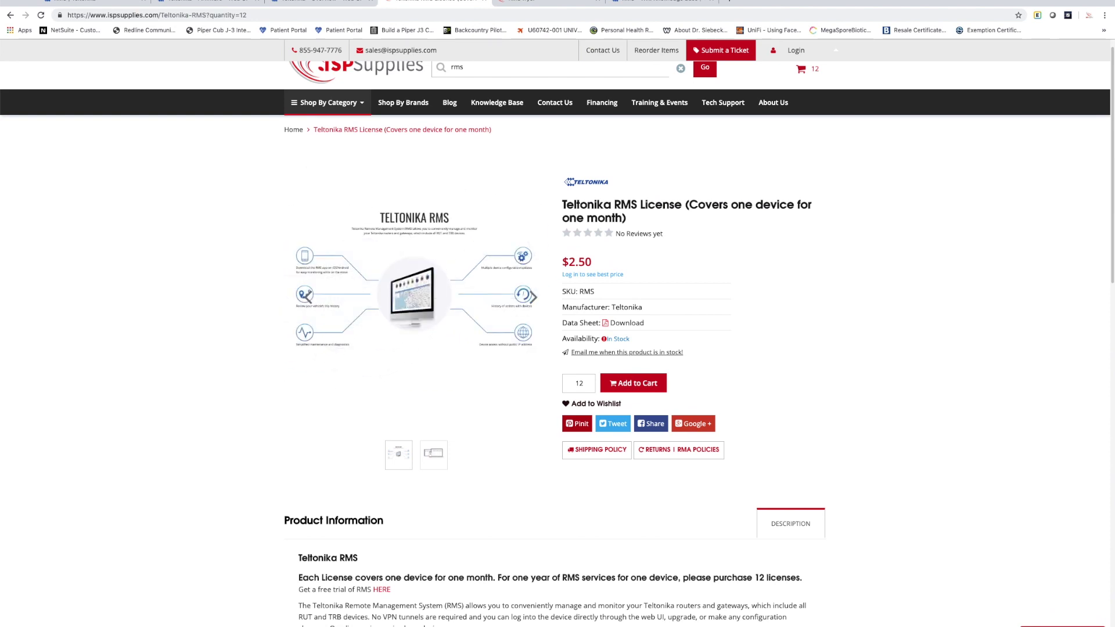
pyautogui.click(583, 383)
pyautogui.hotkey('ctrl', 'a')
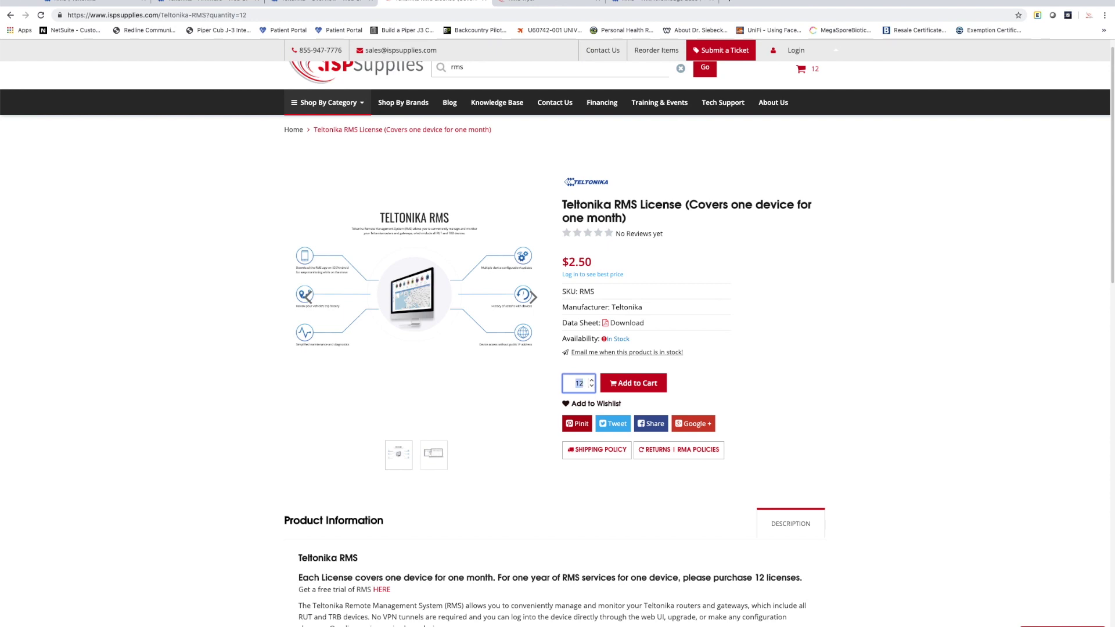